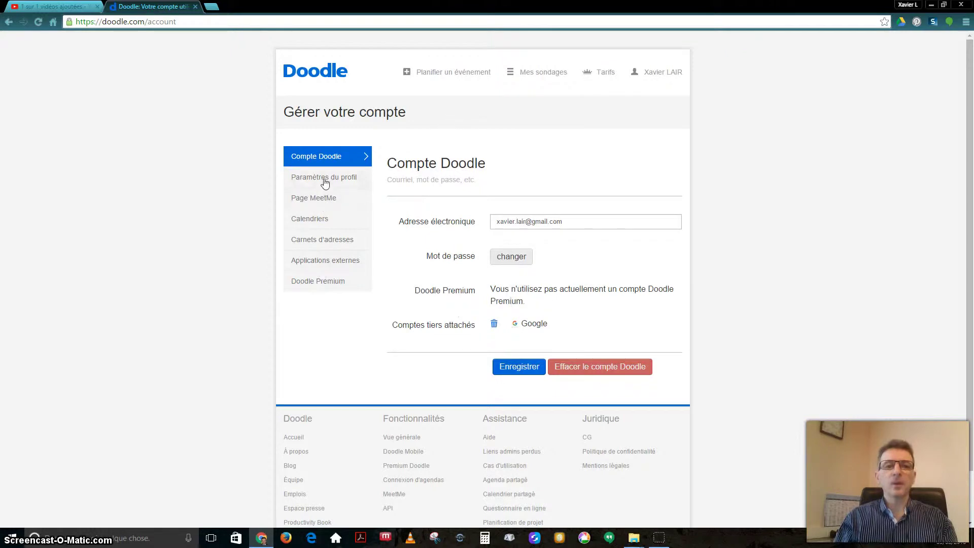
Open the Page MeetMe section of the profile settings
left_click(325, 178)
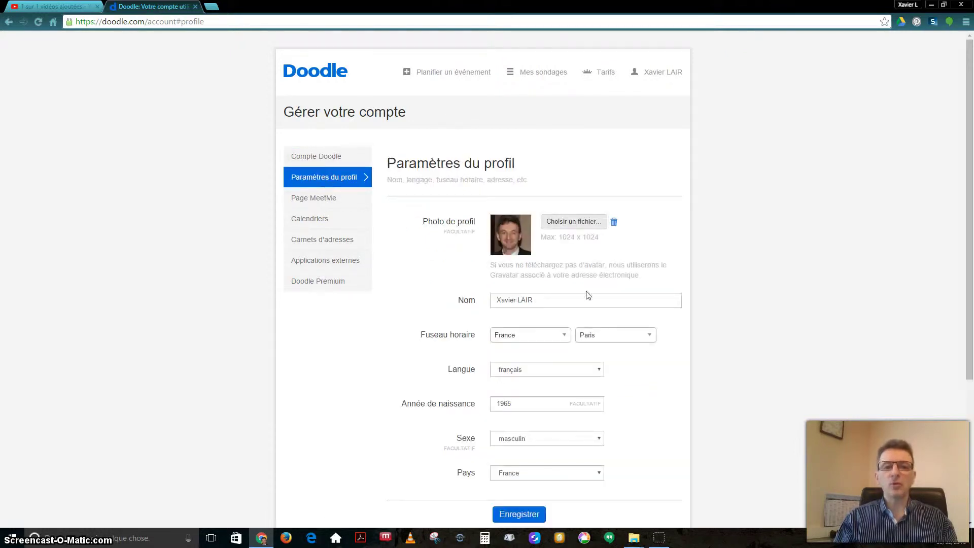
scroll(549, 259, "down", 1)
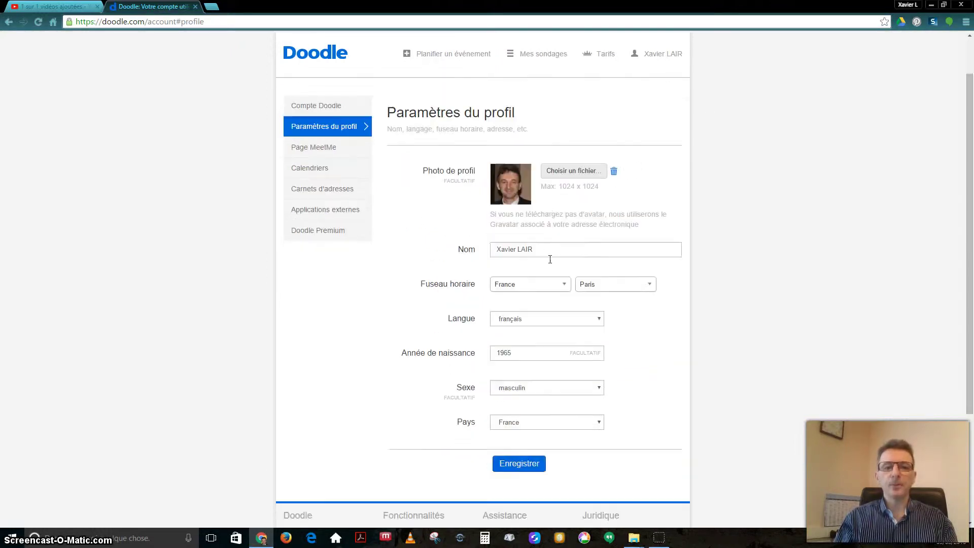
left_click(323, 147)
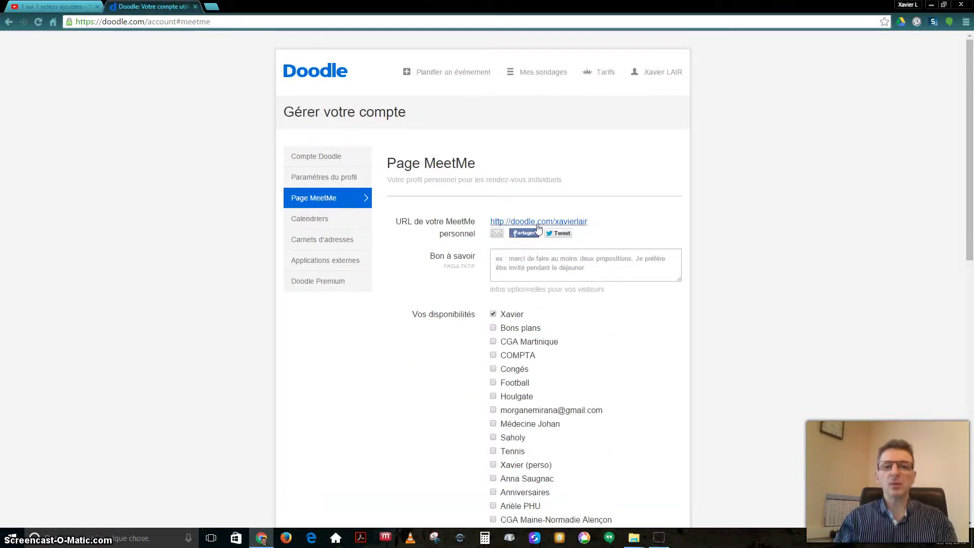
Preview the personal MeetMe link's public page in a new tab, then close it
right_click(564, 224)
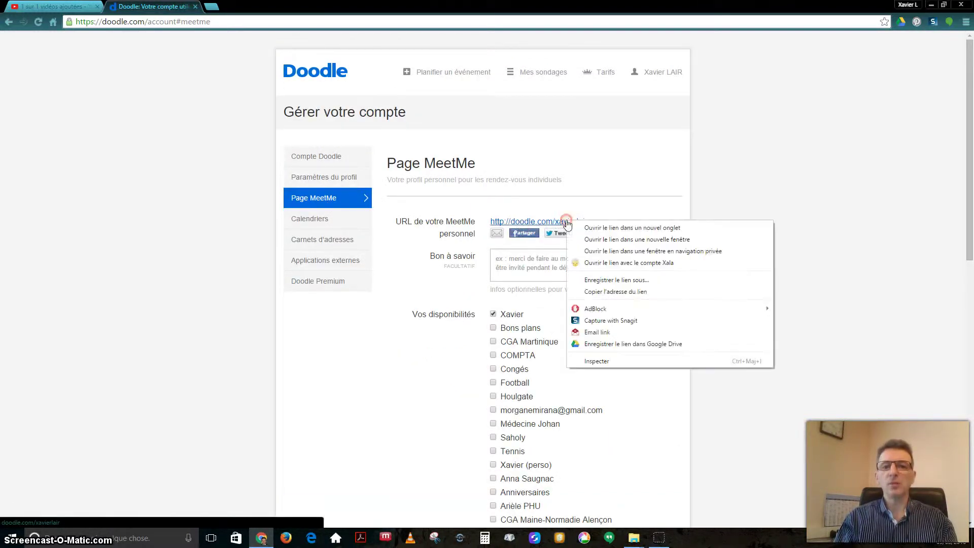
left_click(594, 232)
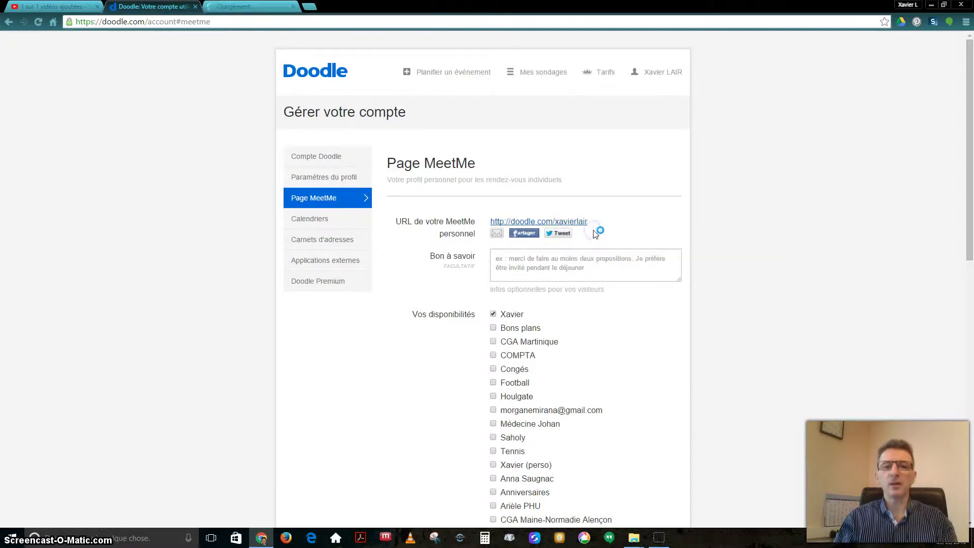
left_click(253, 8)
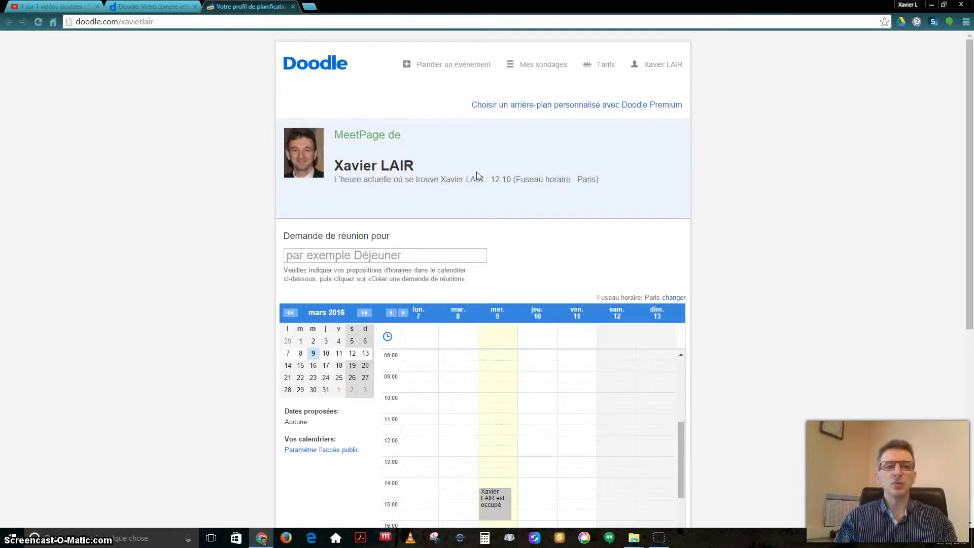
scroll(479, 174, "down", 1)
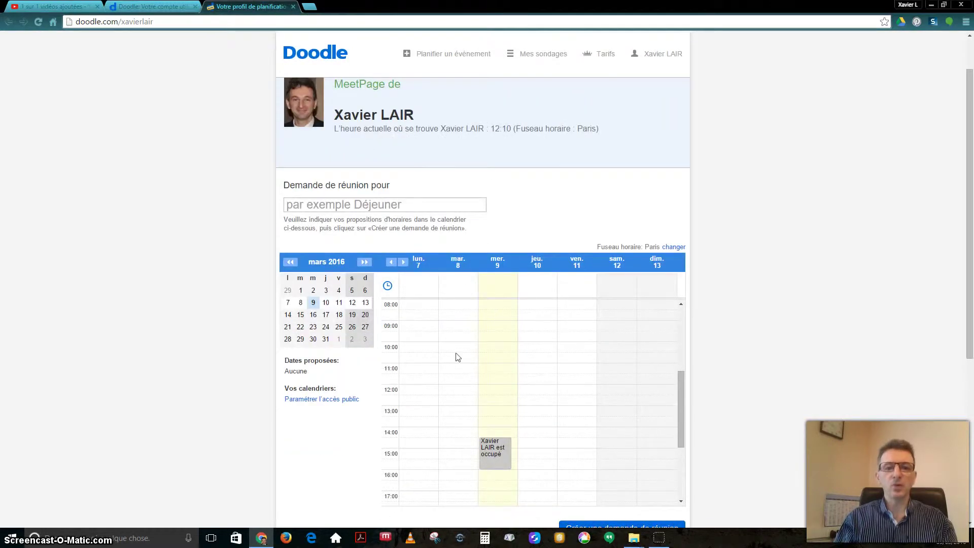
scroll(544, 295, "down", 1)
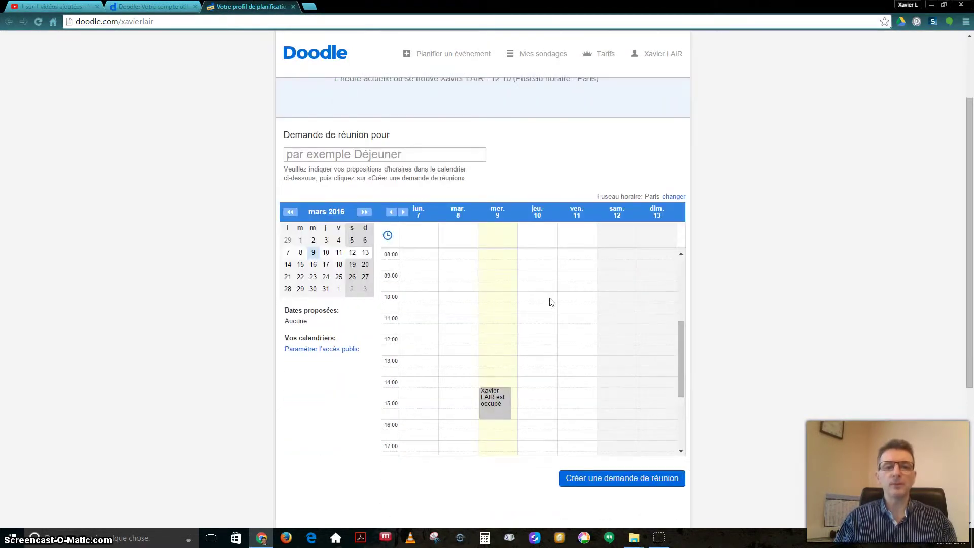
scroll(553, 303, "down", 1)
scroll(557, 305, "up", 2)
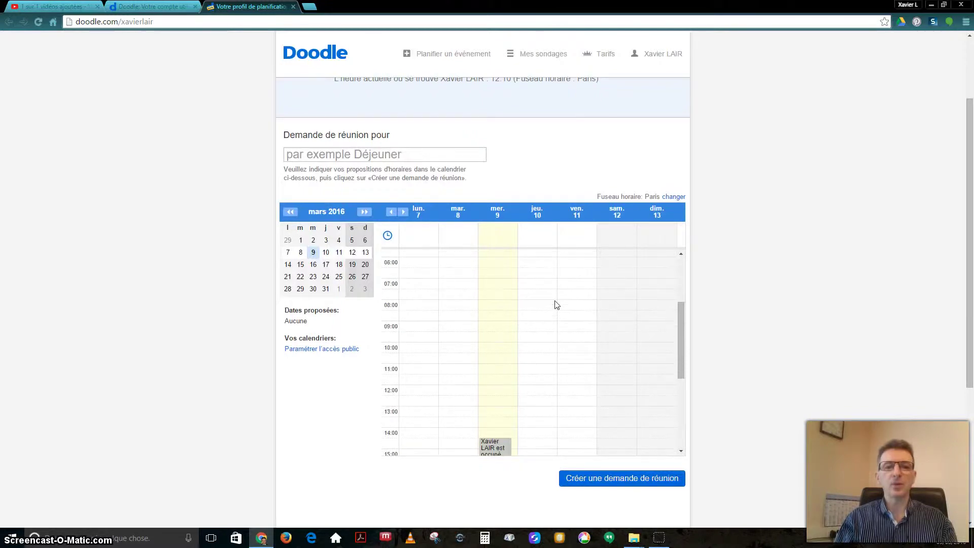
scroll(556, 304, "down", 2)
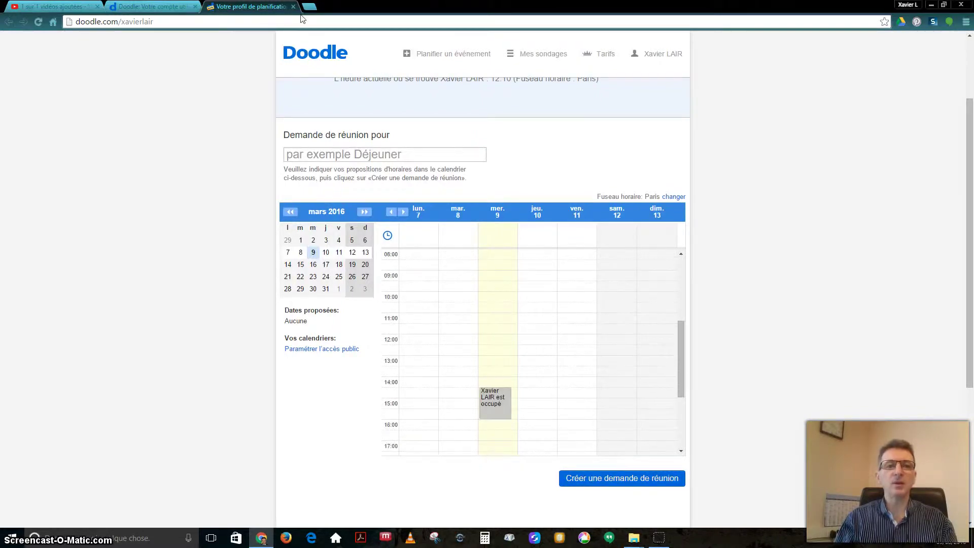
left_click(294, 7)
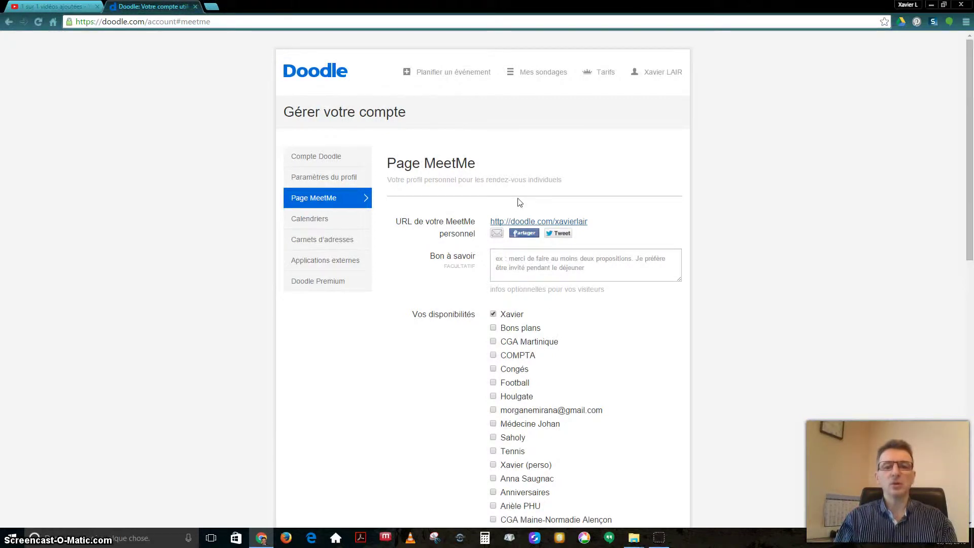
Look through Calendriers, Carnets d'adresses and Applications externes, then start 'Planifier un événement'
scroll(522, 193, "down", 1)
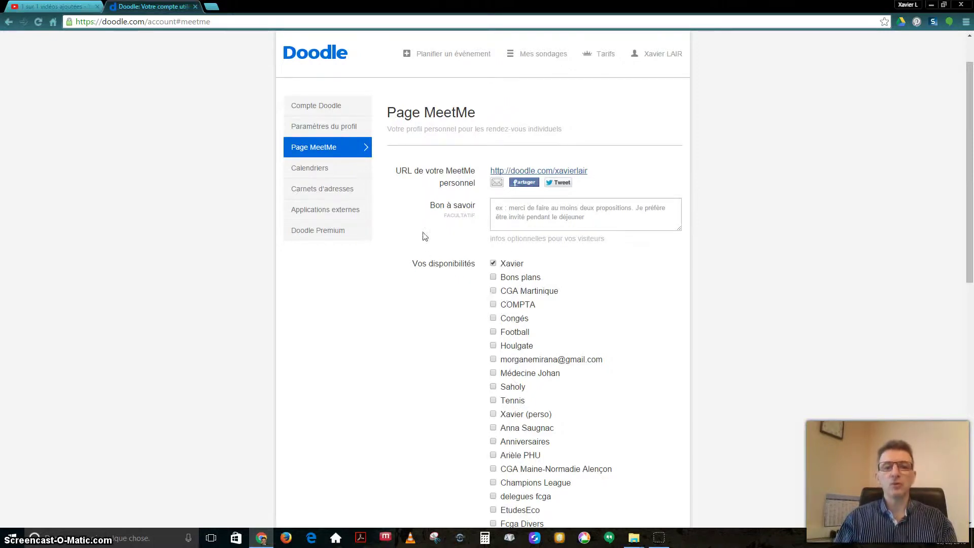
left_click(323, 172)
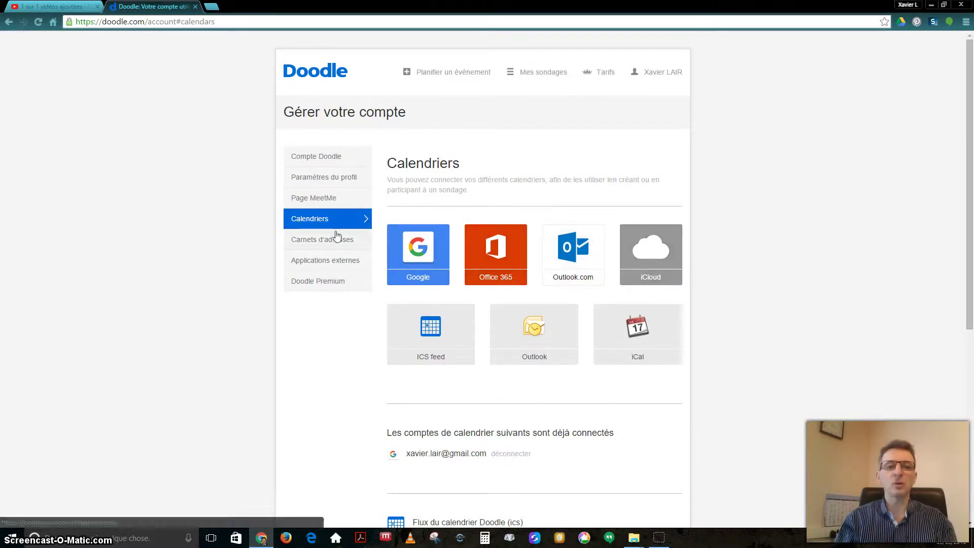
left_click(324, 241)
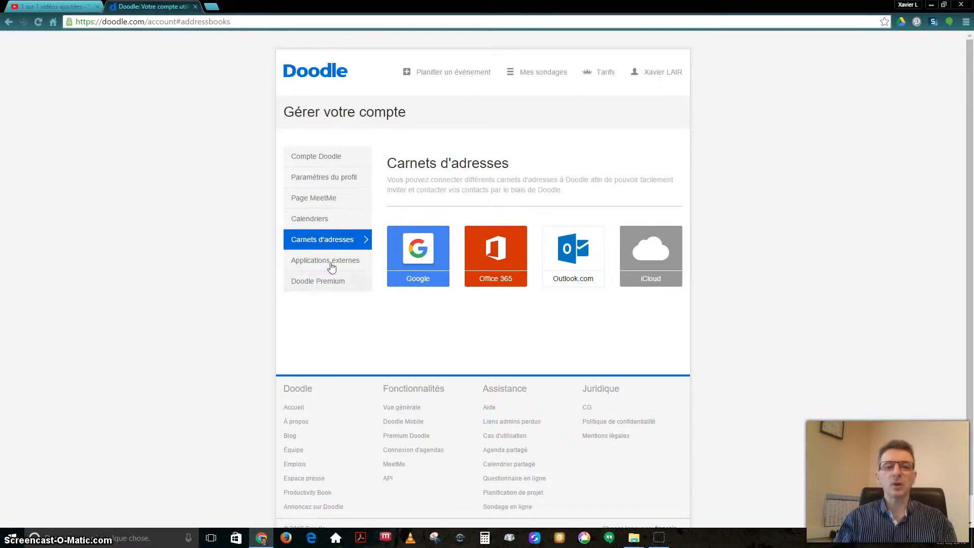
left_click(296, 260)
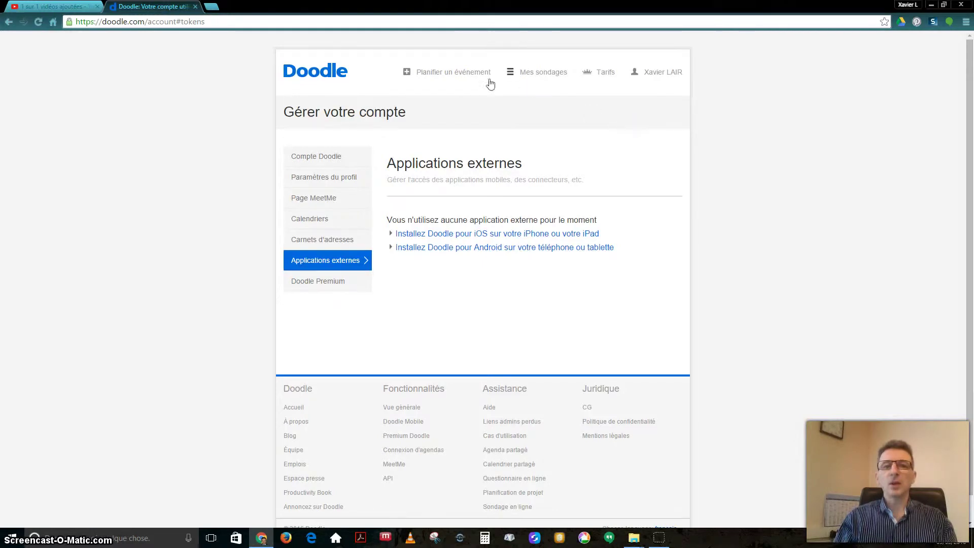
left_click(462, 73)
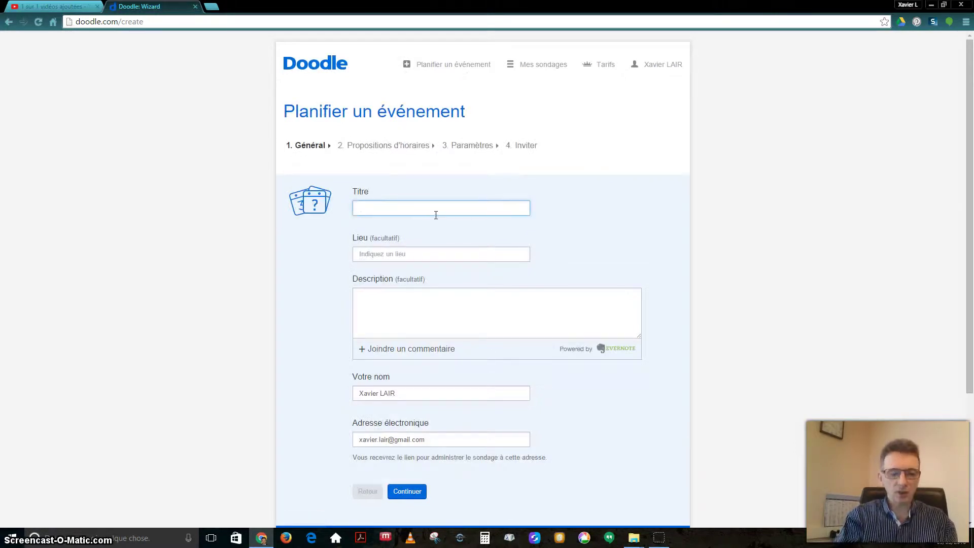
Title the poll 'Commission Doodle', correcting the typo
type("Commm")
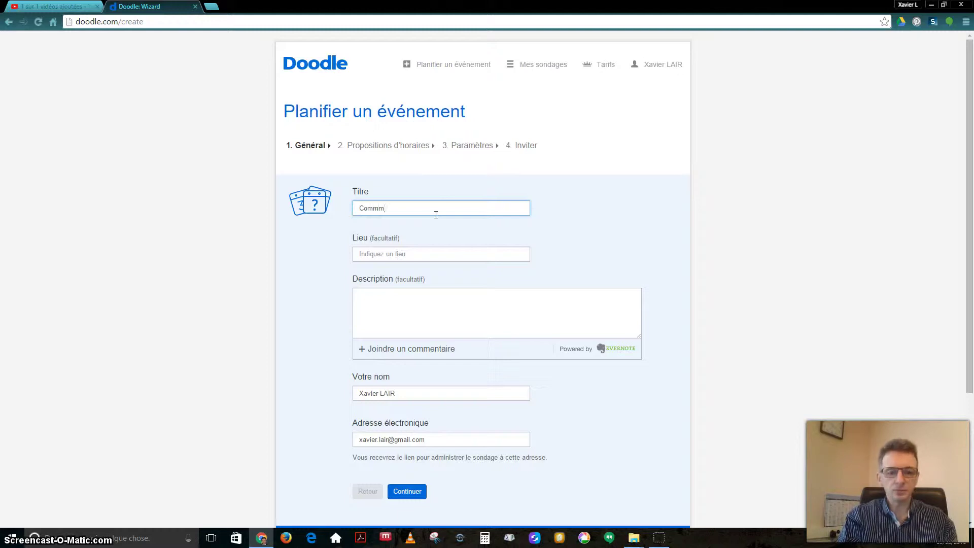
type("ission")
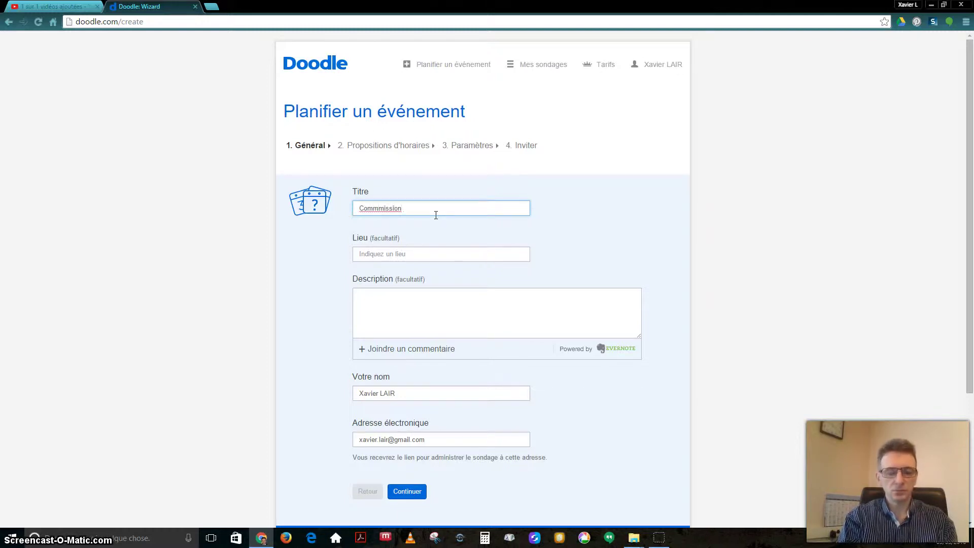
key("BackSpace")
key("BackSpace")
key("BackSpace")
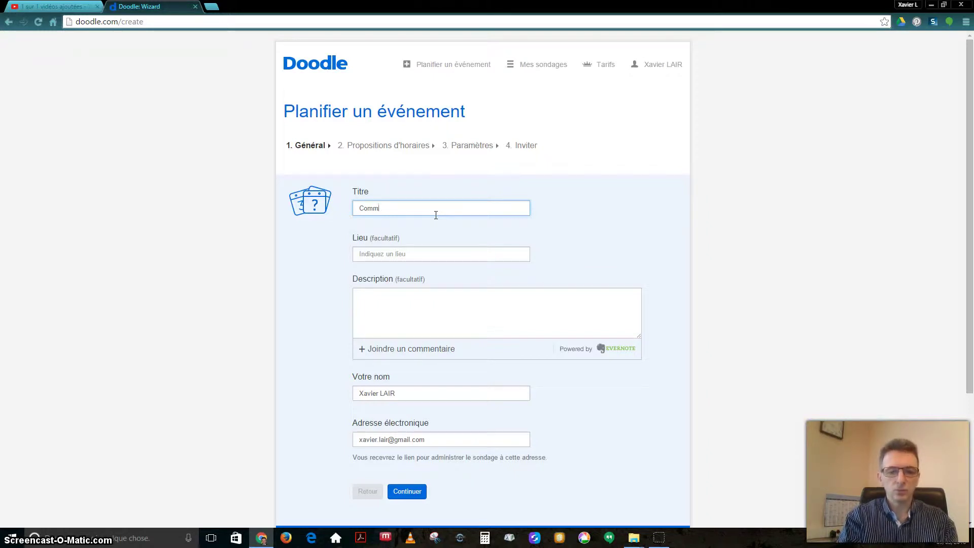
type("ission Doodle")
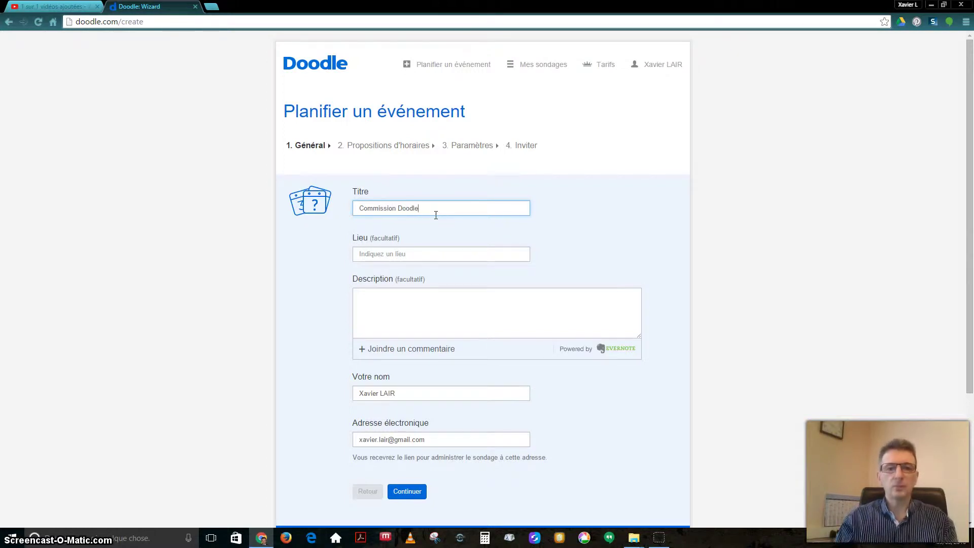
left_click(442, 260)
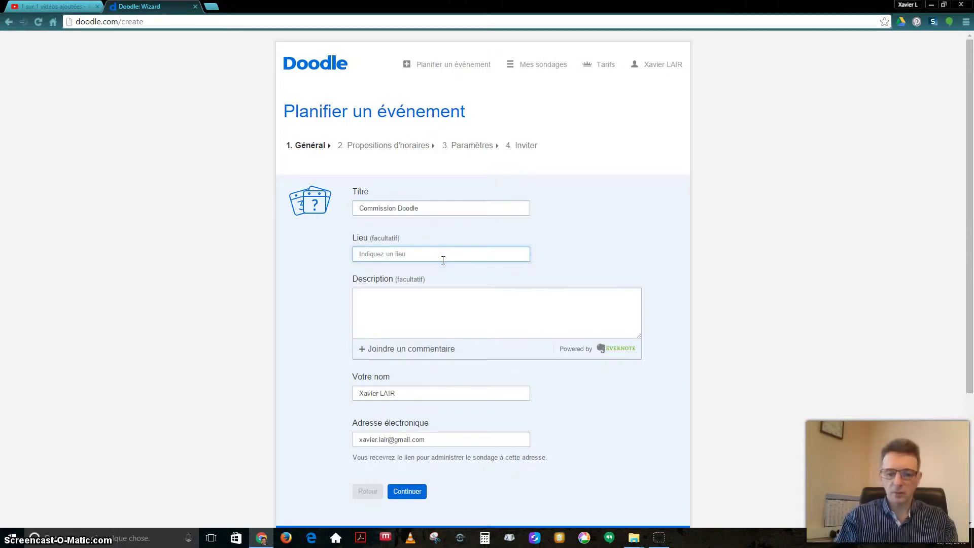
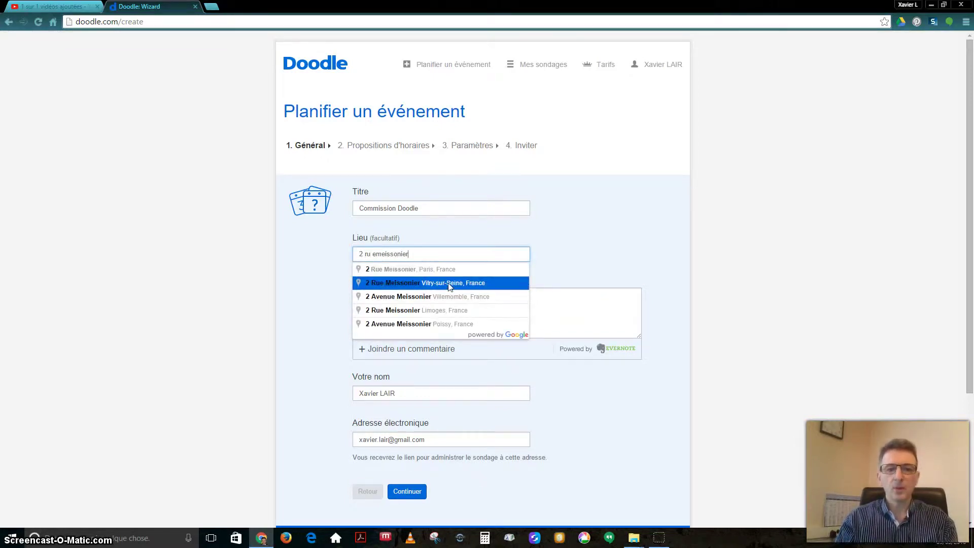
left_click(446, 268)
left_click(446, 309)
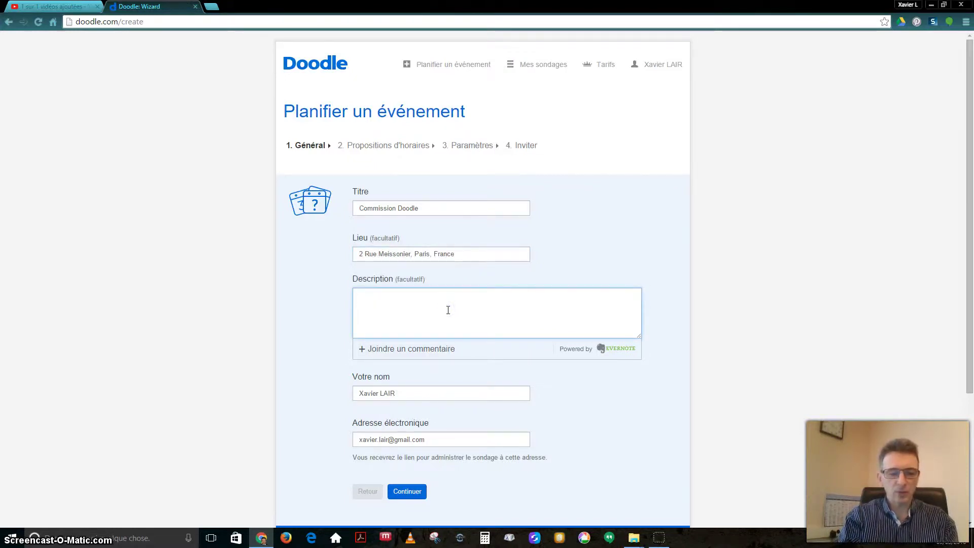
Write the description 'Les rencontres doodle', fixing 'reencontres' with the spelling suggestion
type("De")
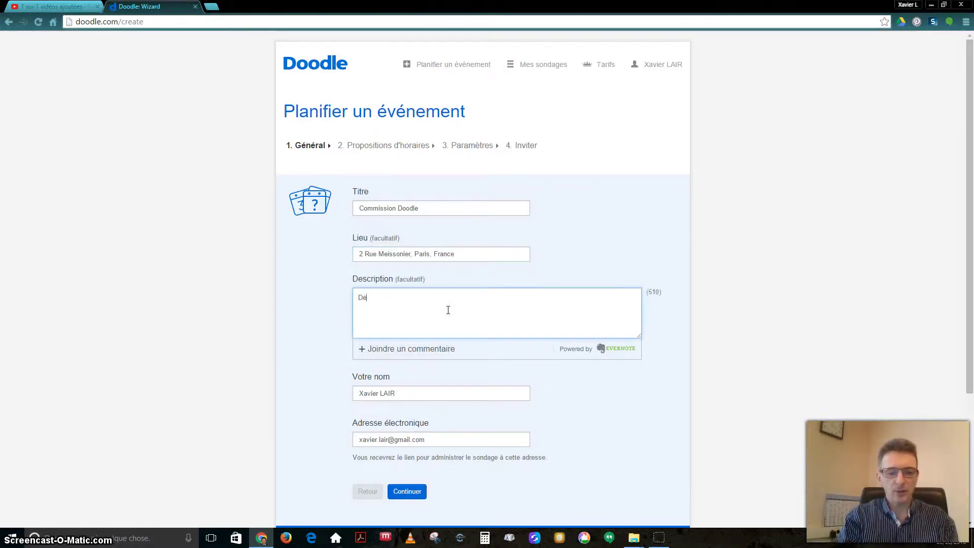
type("finitions")
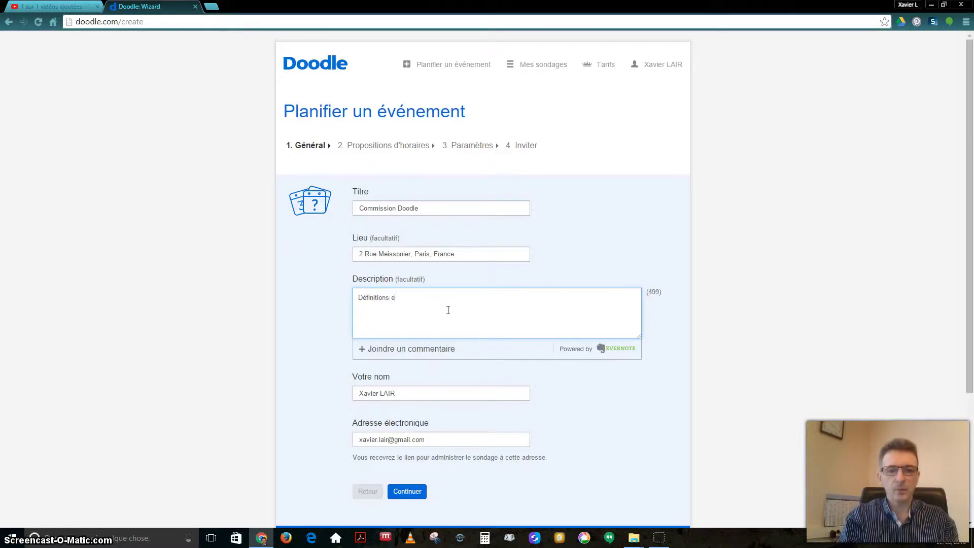
key("BackSpace")
key("BackSpace")
key("BackSpace")
key("BackSpace")
key("BackSpace")
key("BackSpace")
key("BackSpace")
key("BackSpace")
key("BackSpace")
key("BackSpace")
key("BackSpace")
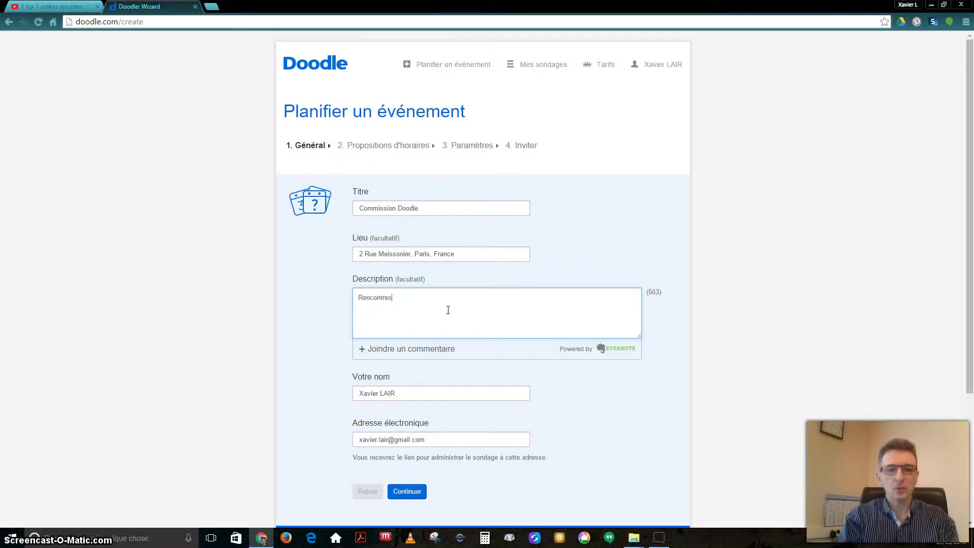
type("Rencontres sur Doodle et son usages")
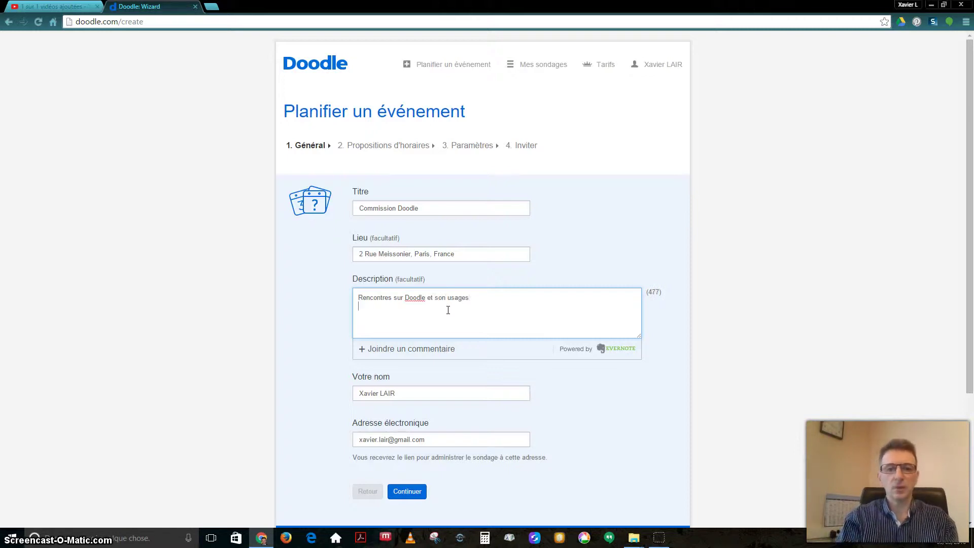
left_click_drag(469, 305, 115, 207)
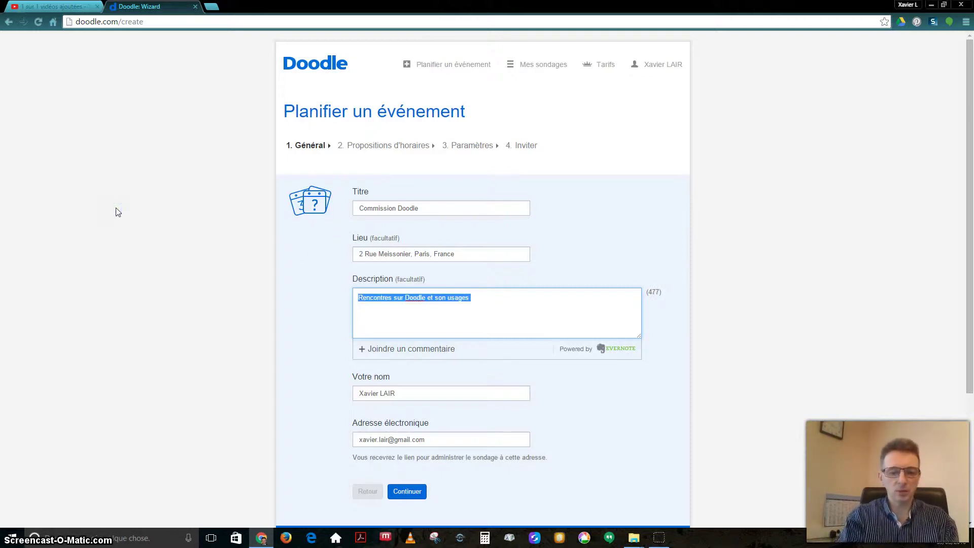
type("Les rend")
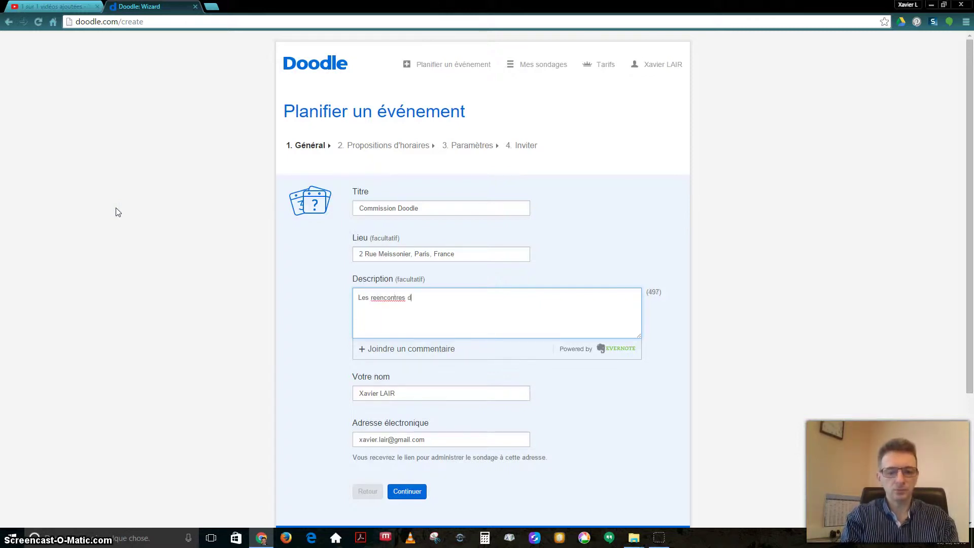
type("le")
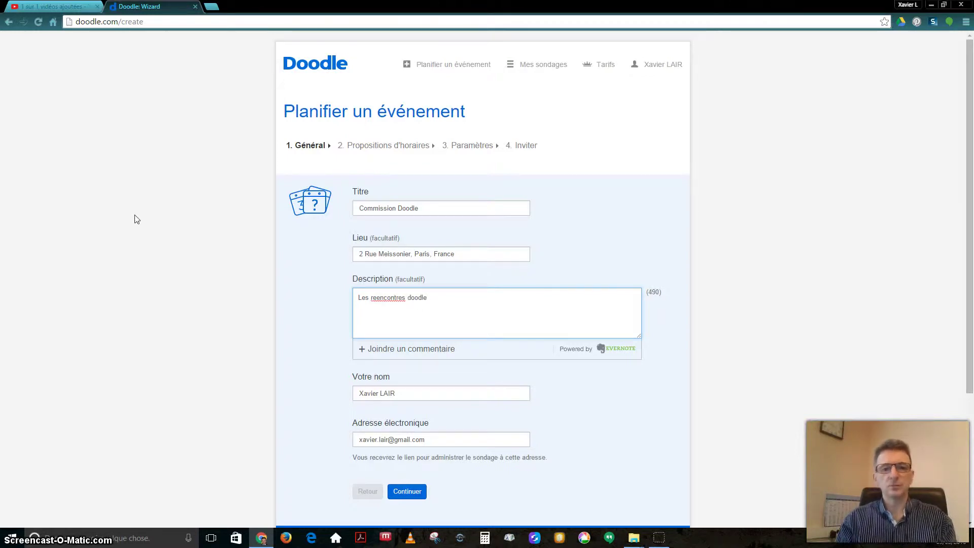
right_click(386, 302)
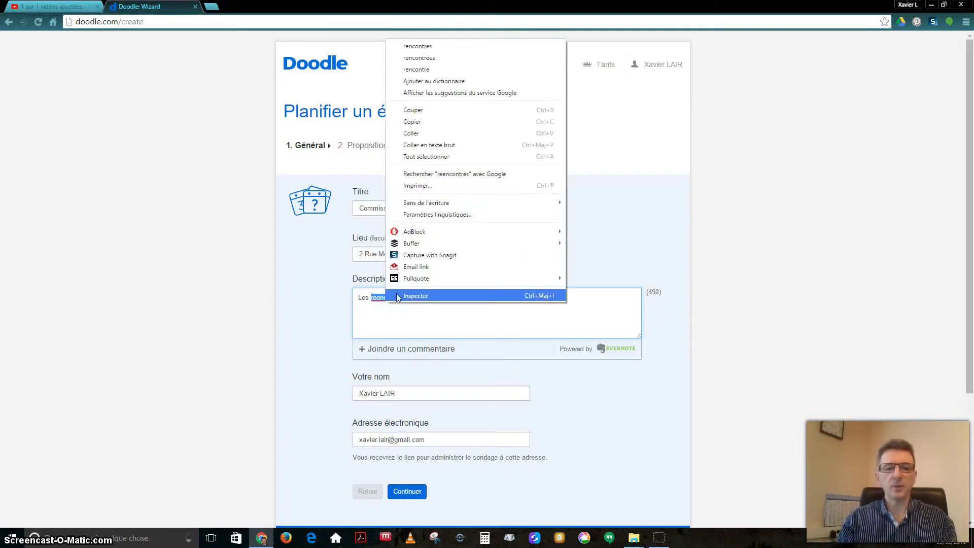
left_click(433, 46)
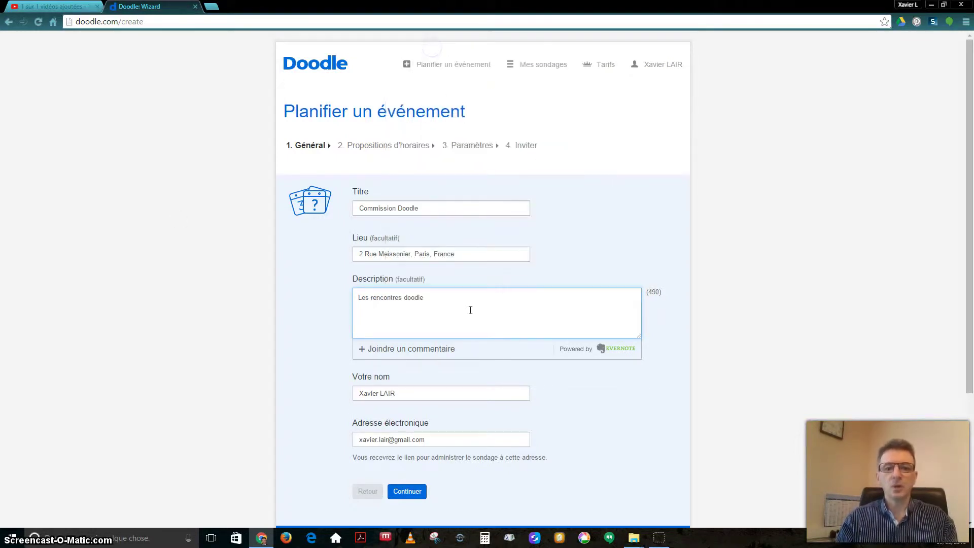
scroll(472, 324, "down", 2)
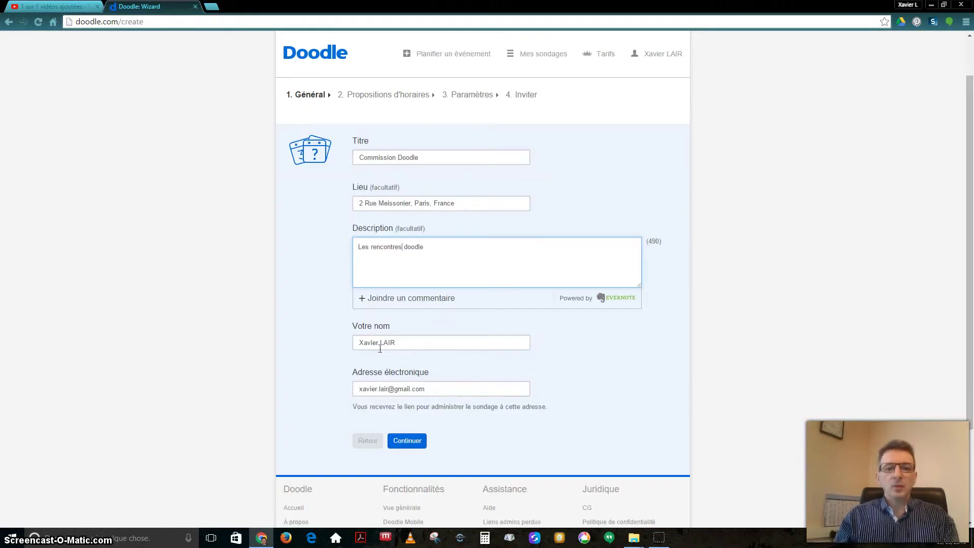
Add a Thursday 10 March slot starting 09:15 and ending around 10:45
left_click(407, 441)
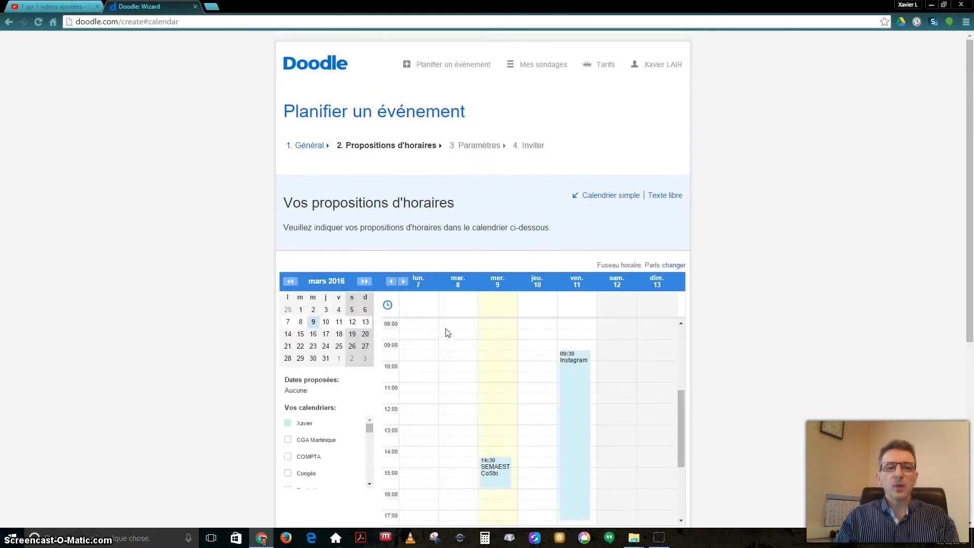
left_click(544, 349)
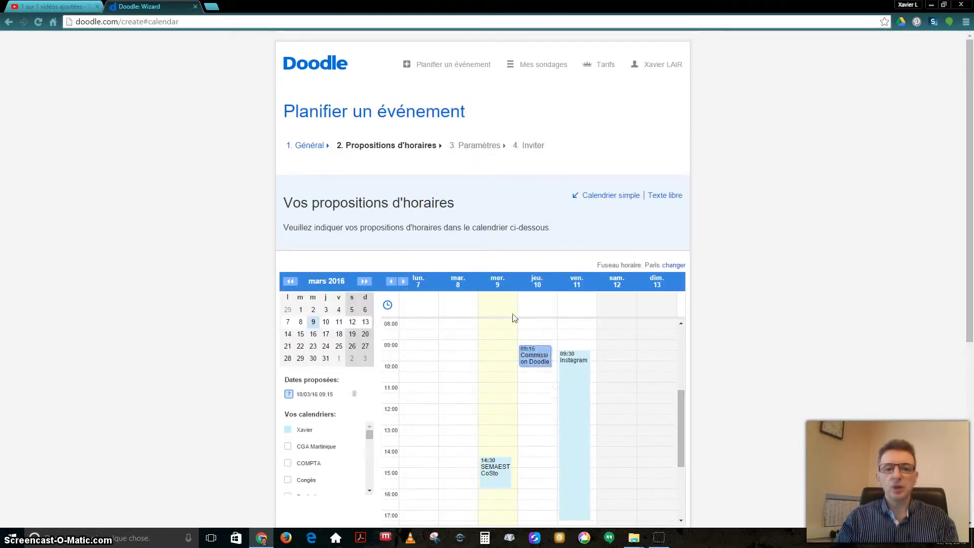
scroll(617, 327, "down", 1)
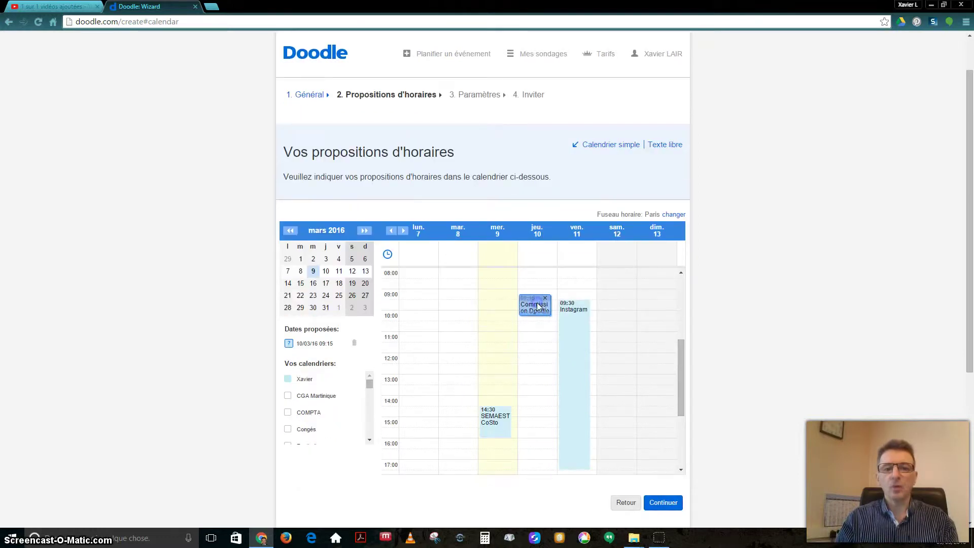
left_click_drag(533, 313, 533, 331)
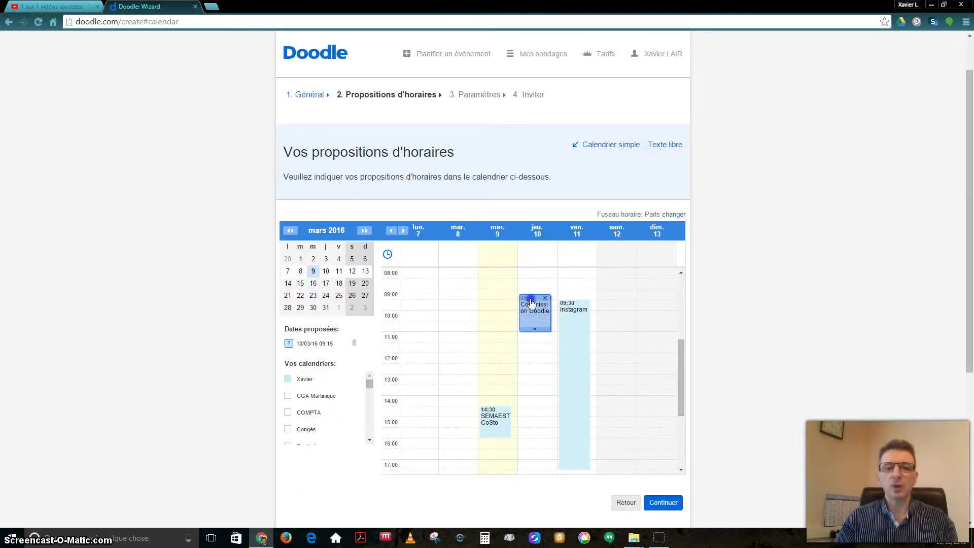
Check the proposed slot in the calendar and proceed to step 3, Paramètres
scroll(683, 327, "down", 2)
scroll(683, 327, "up", 3)
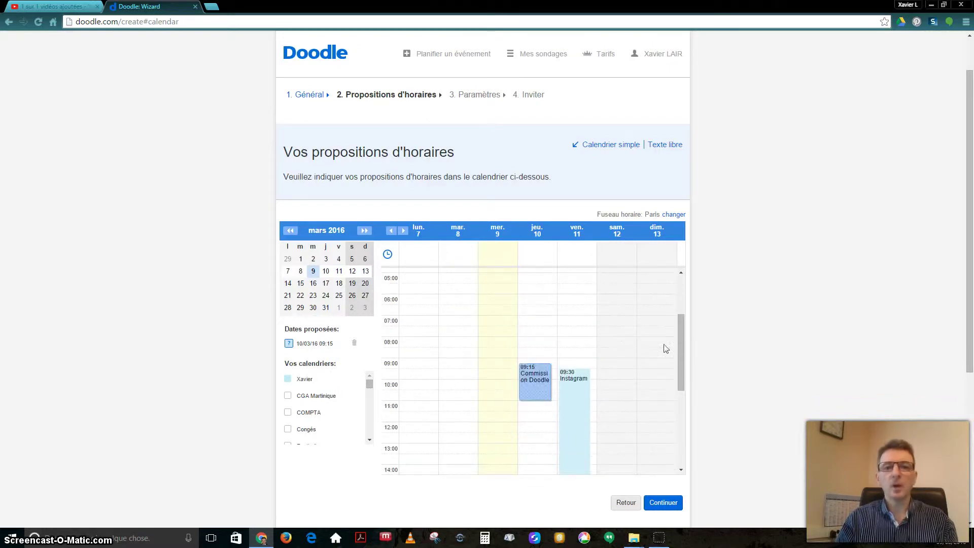
scroll(746, 368, "down", 3)
scroll(580, 291, "up", 1)
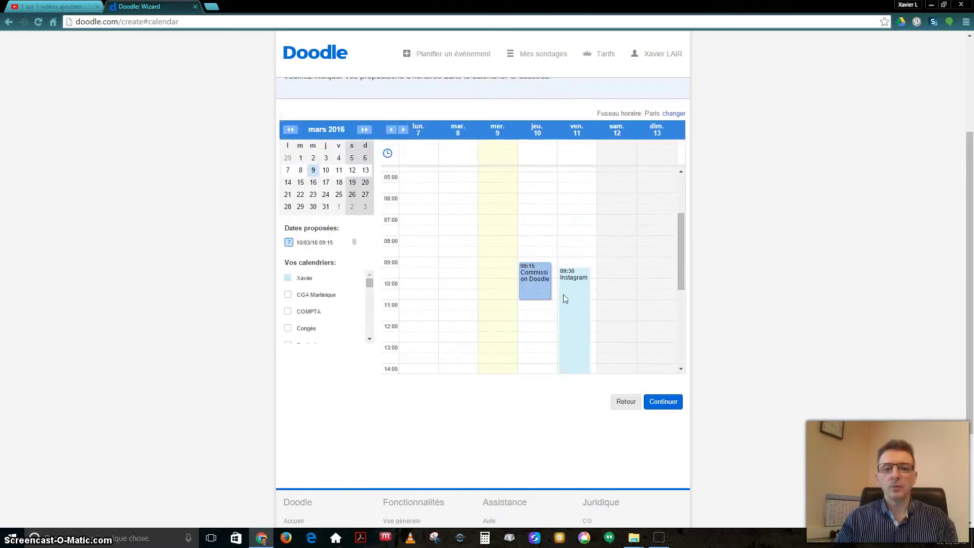
scroll(562, 298, "up", 3)
scroll(611, 218, "up", 4)
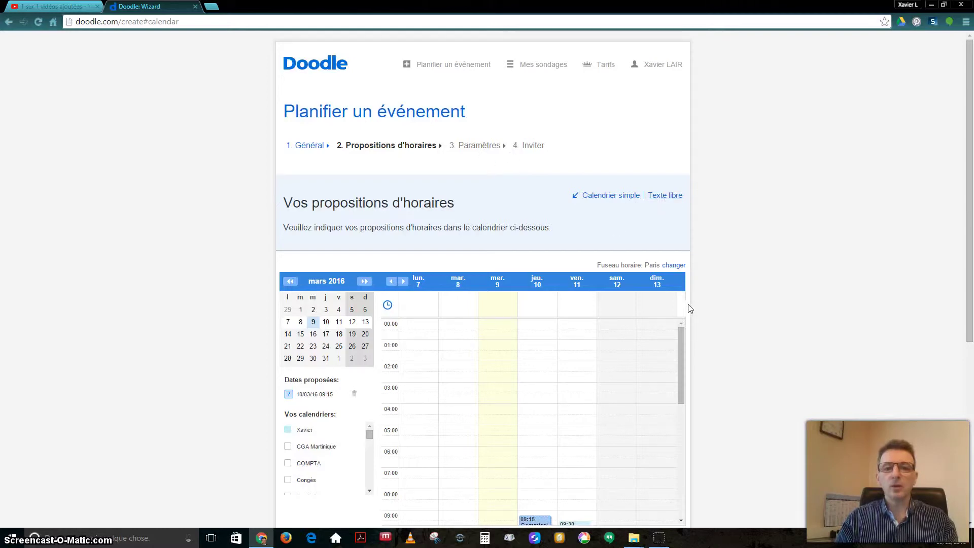
scroll(689, 308, "down", 5)
left_click(663, 263)
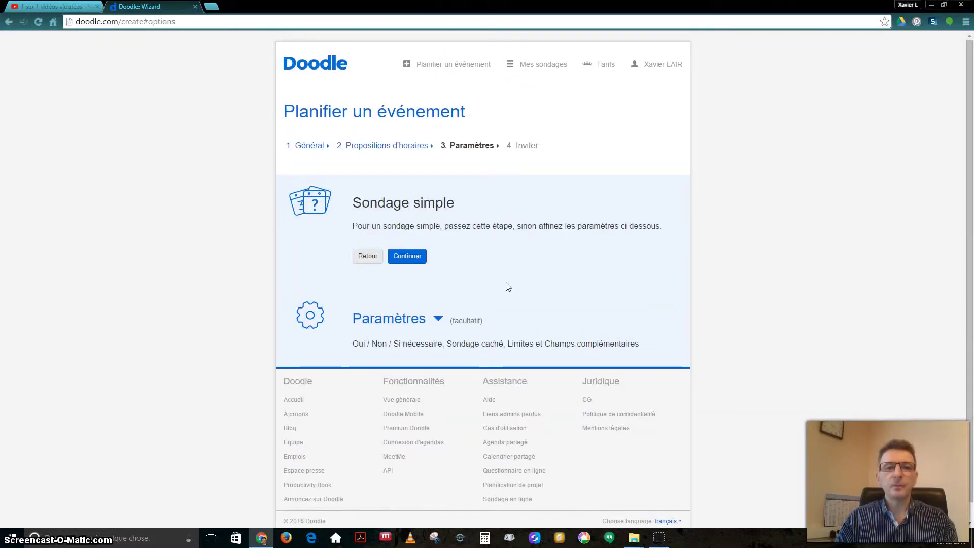
Expand Paramètres, leave every option unticked, and continue to step 4 Inviter
left_click(406, 261)
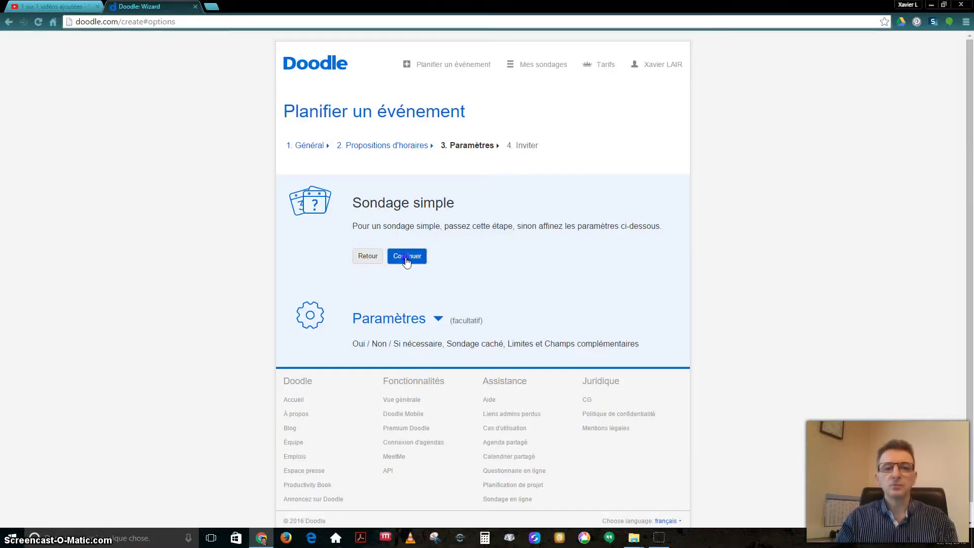
left_click(437, 319)
scroll(519, 341, "down", 1)
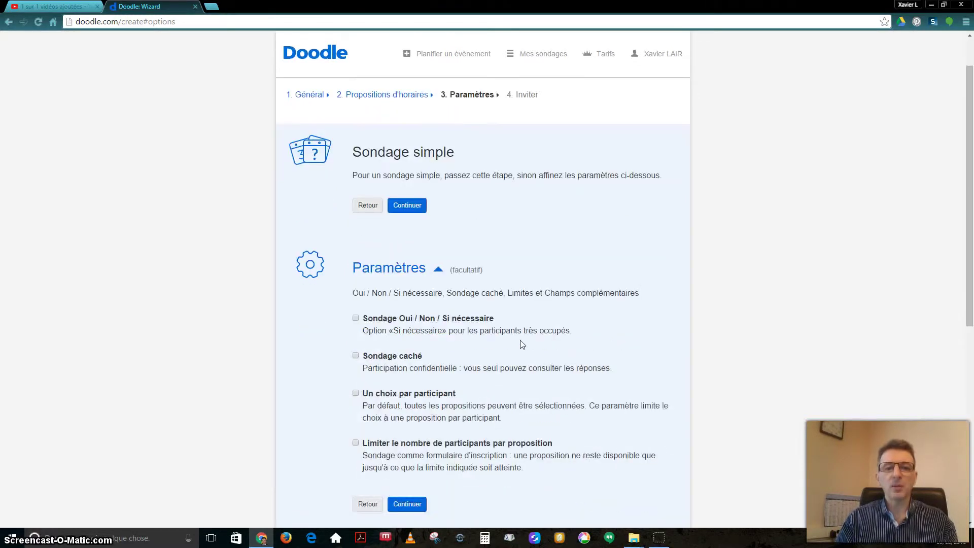
scroll(522, 345, "down", 1)
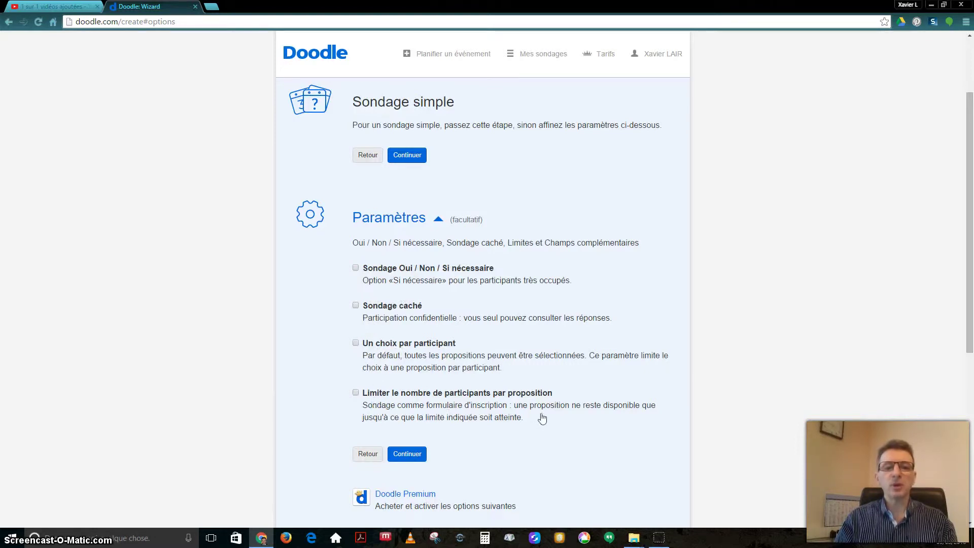
left_click(414, 157)
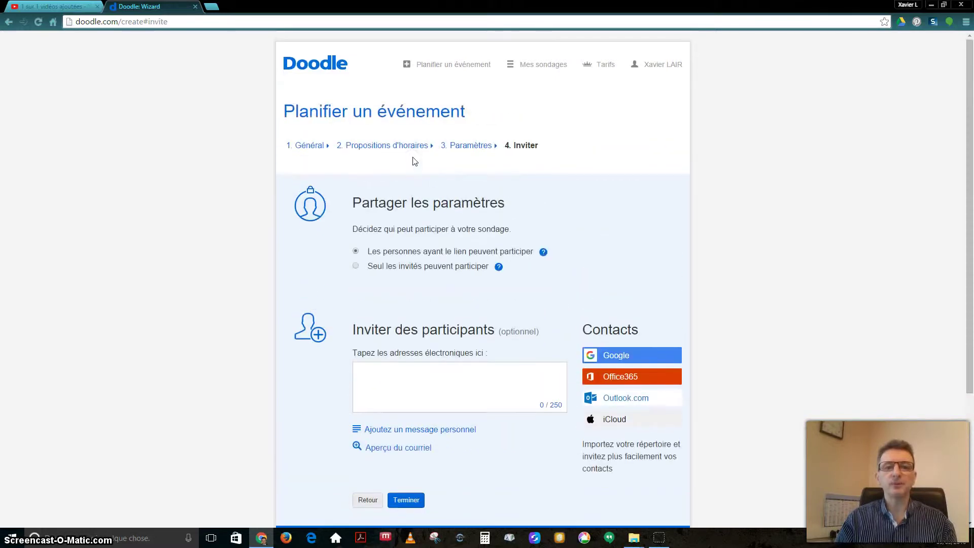
Enter the invitee's e-mail address and add a personal message reading 'Les rencontres doodle'
left_click(424, 382)
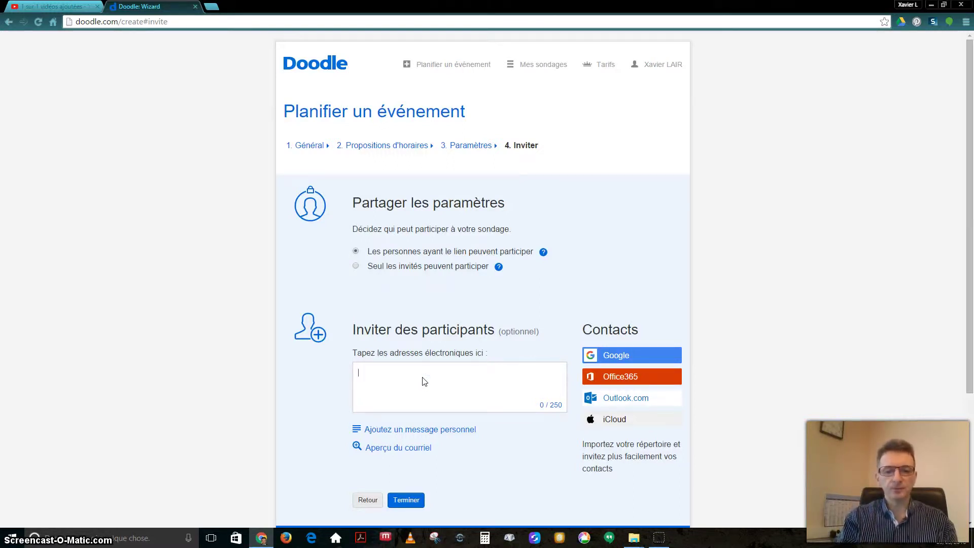
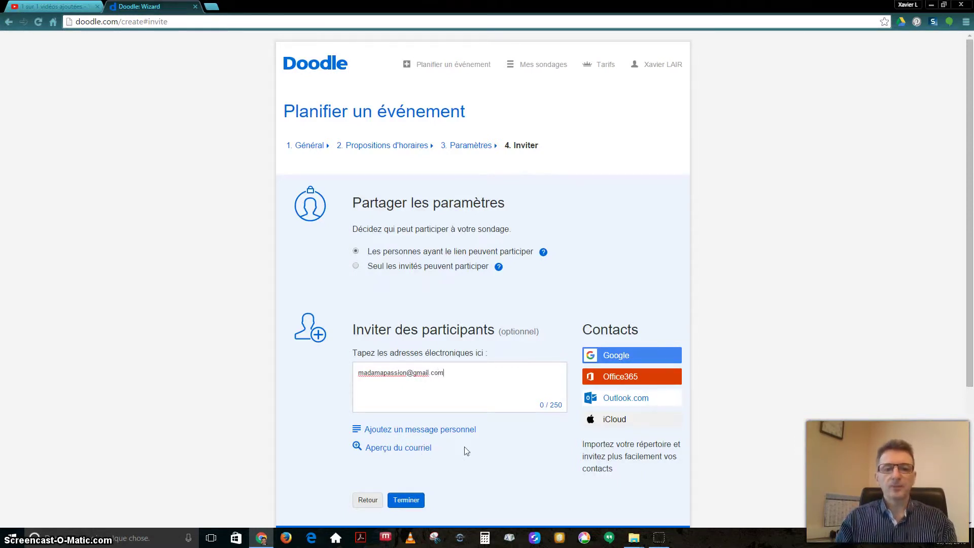
left_click(399, 432)
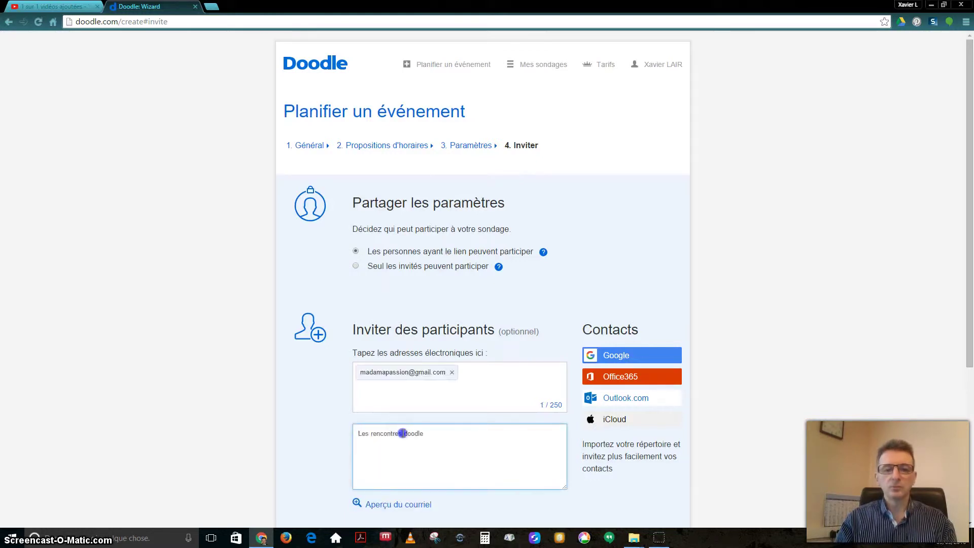
Finish the message as 'Les rencontres doodle. Viens c'est sympa !', preview the e-mail, and send
scroll(449, 452, "down", 3)
scroll(451, 441, "down", 1)
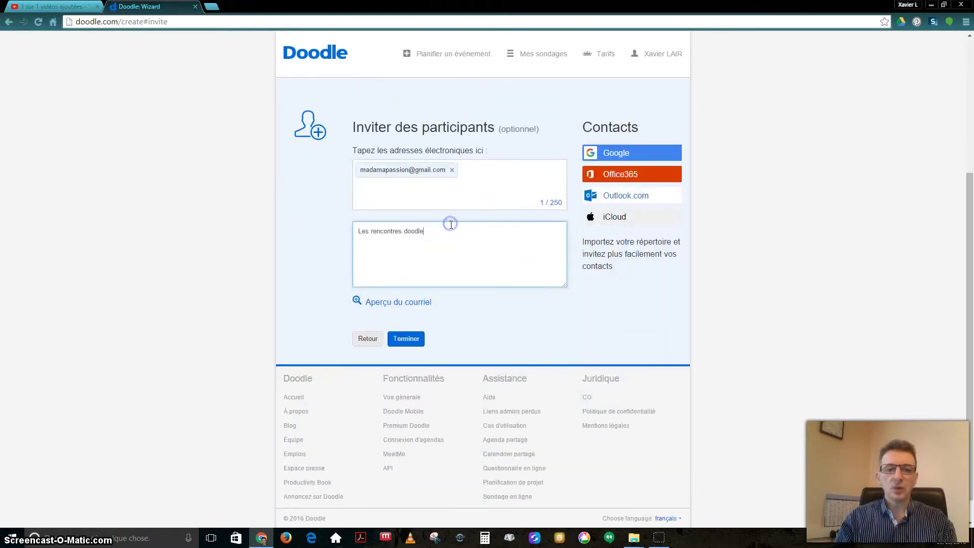
type(". Viens c'est sympa !")
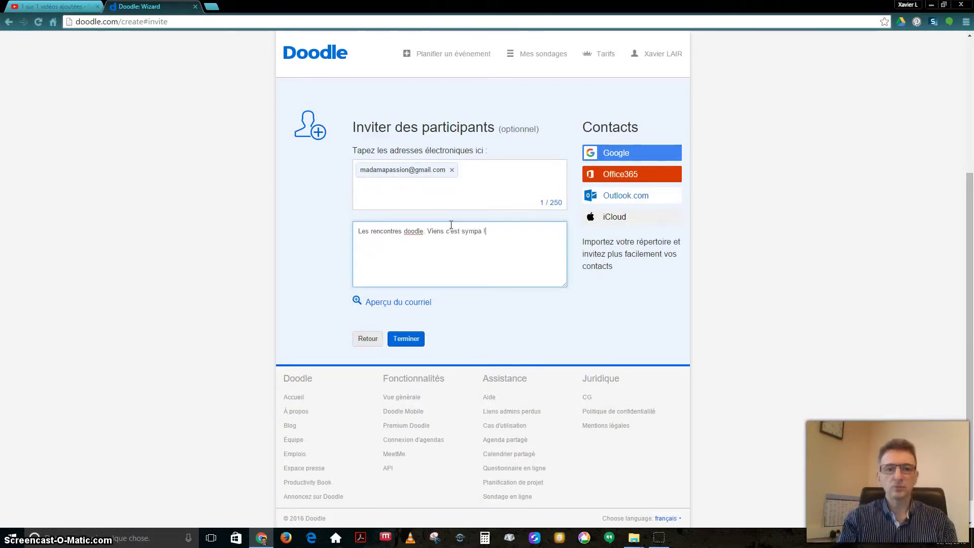
left_click(394, 305)
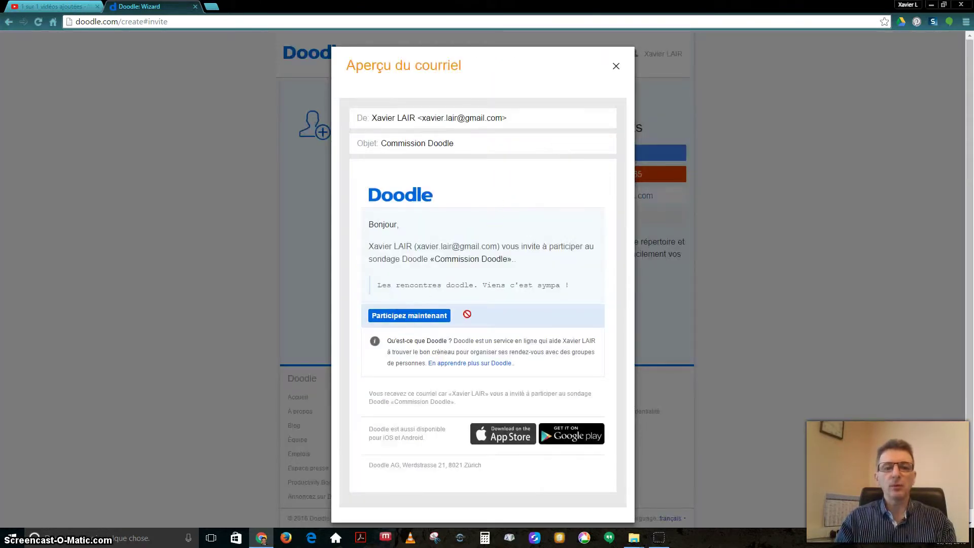
left_click(616, 66)
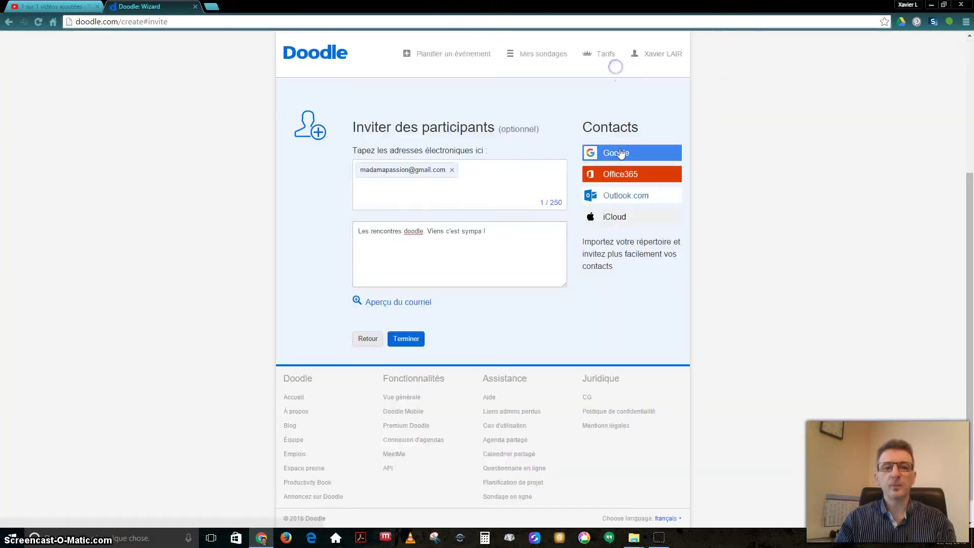
left_click(406, 340)
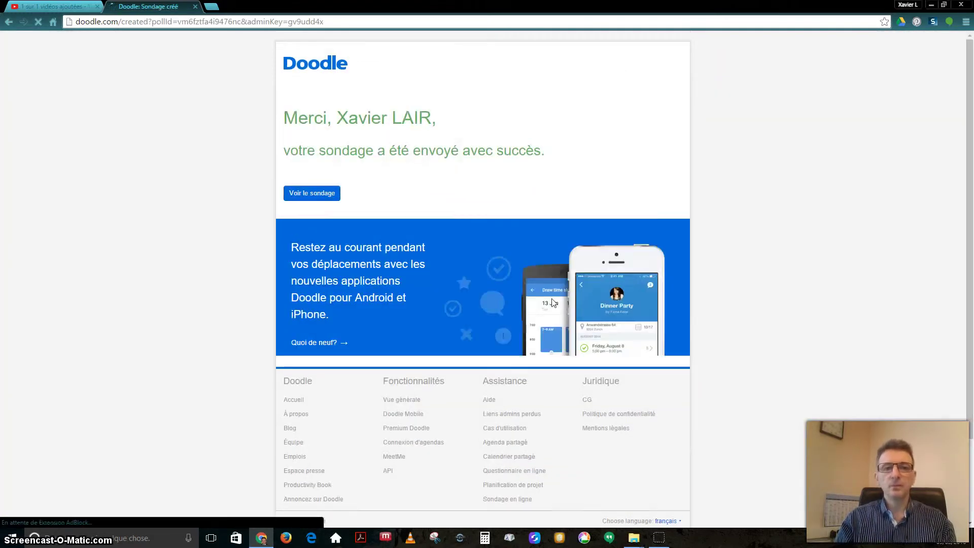
View the Commission Doodle poll in its Vue calendrier and Administration tabs
left_click(322, 193)
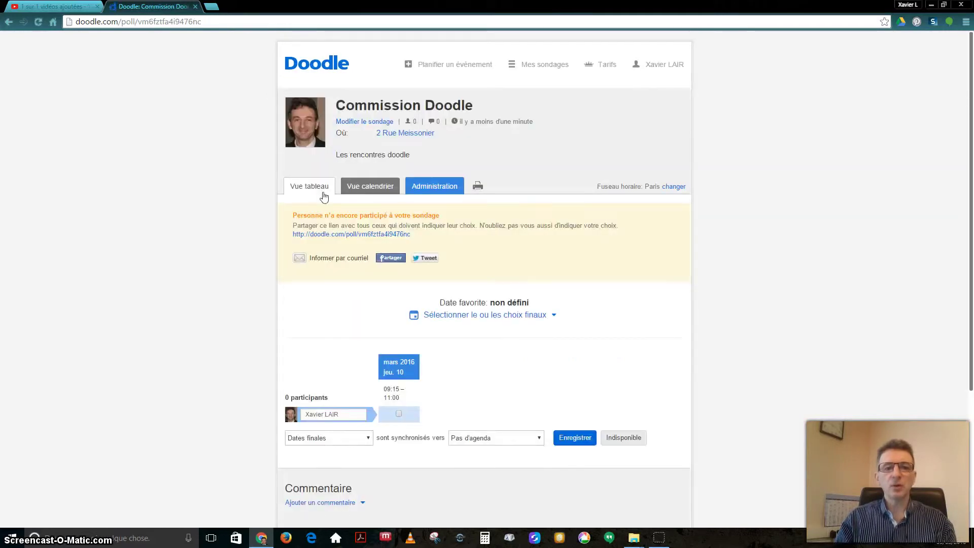
scroll(566, 306, "down", 5)
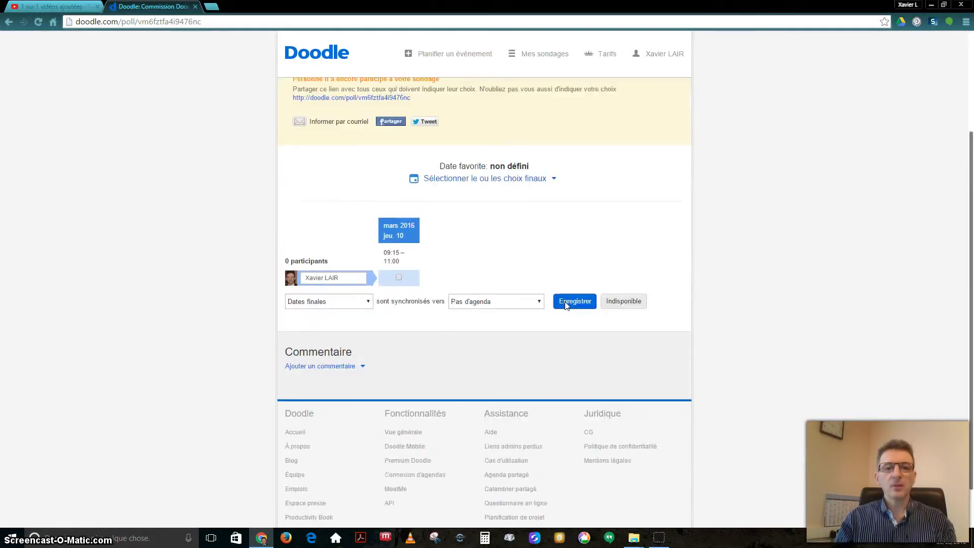
scroll(563, 304, "up", 5)
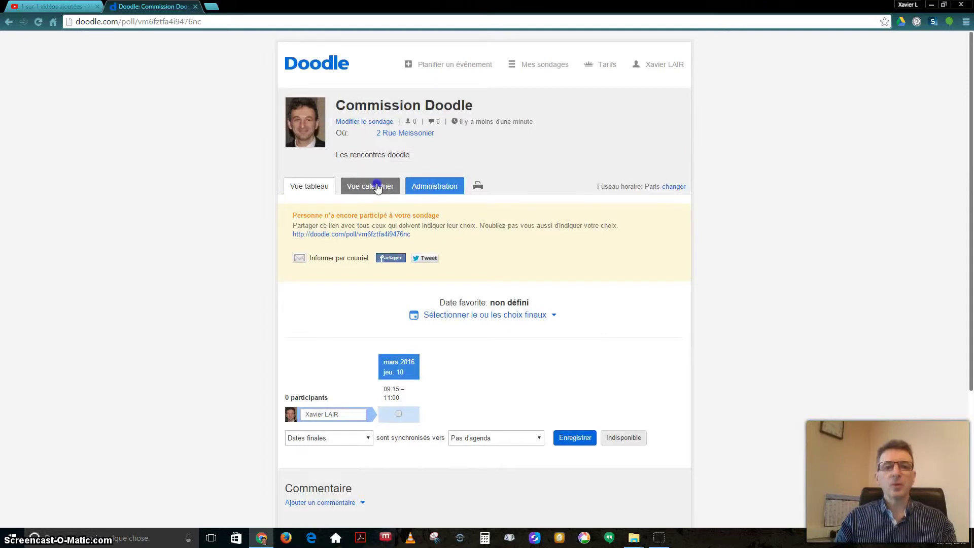
left_click(377, 187)
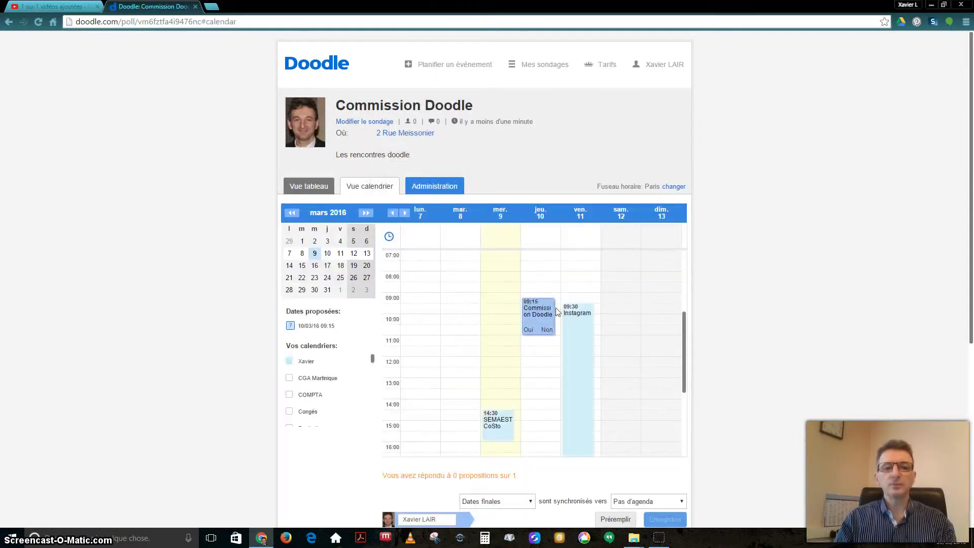
left_click(427, 187)
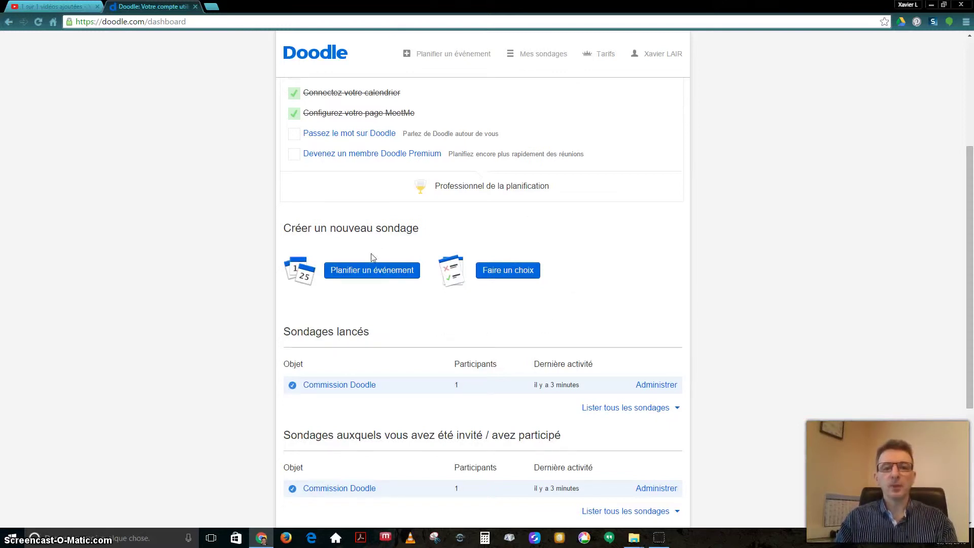
Start a new 'Faire un choix' poll from the dashboard
left_click(492, 276)
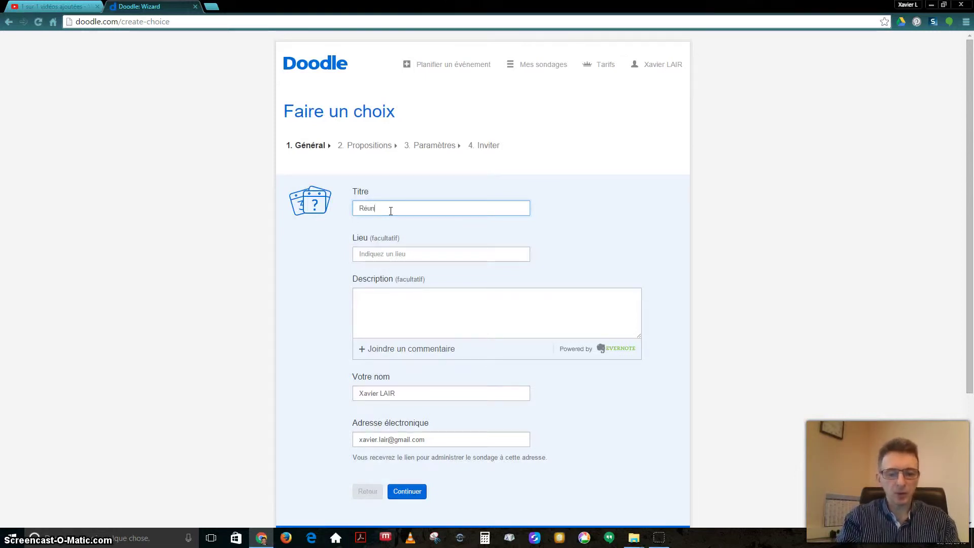
type("Commission So")
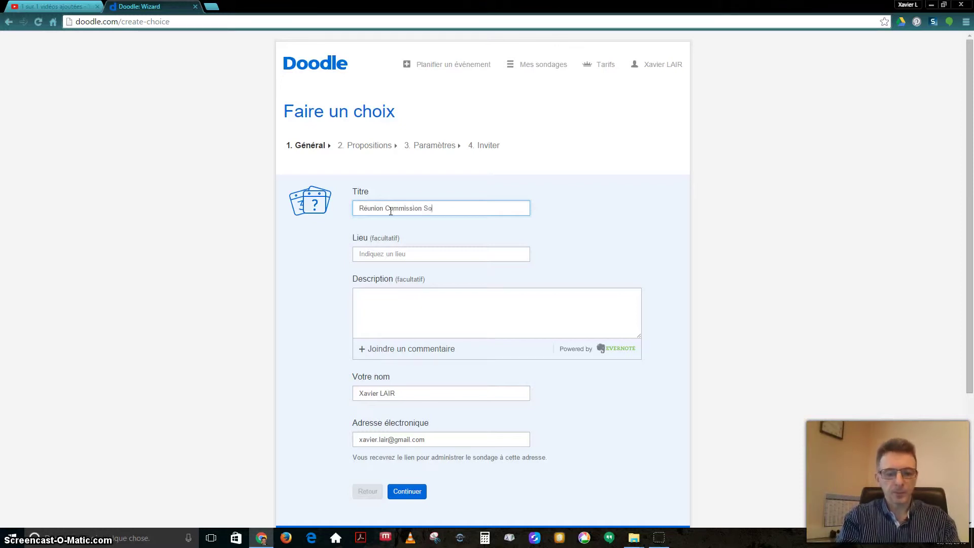
type("ndage")
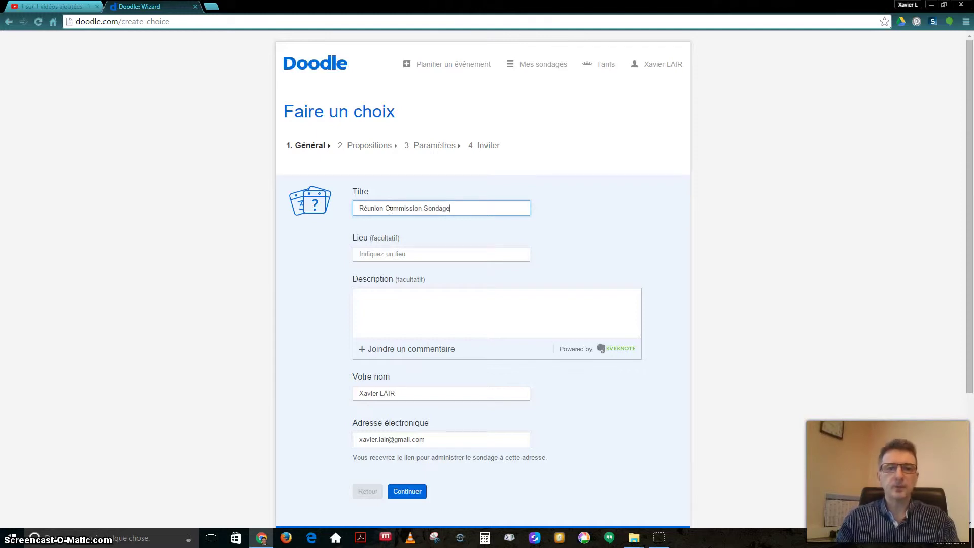
left_click(410, 254)
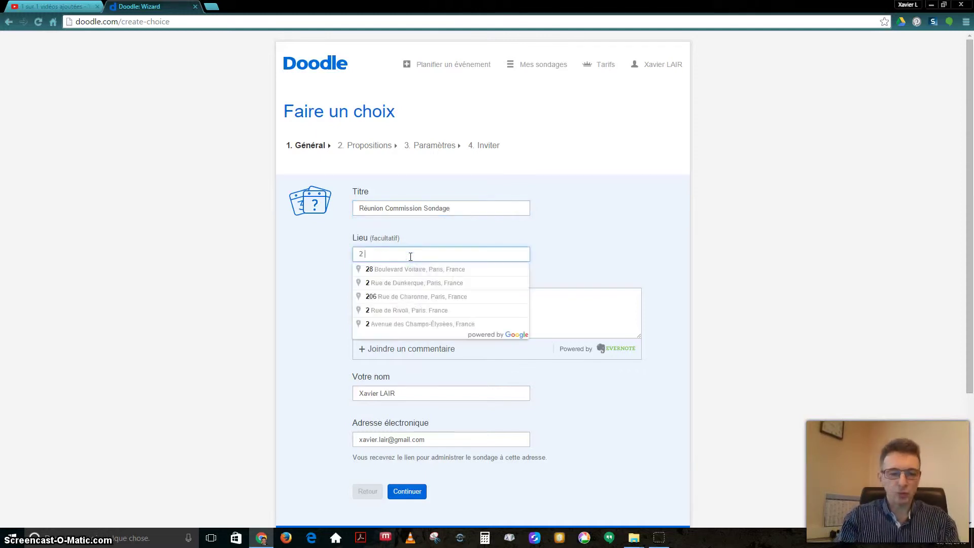
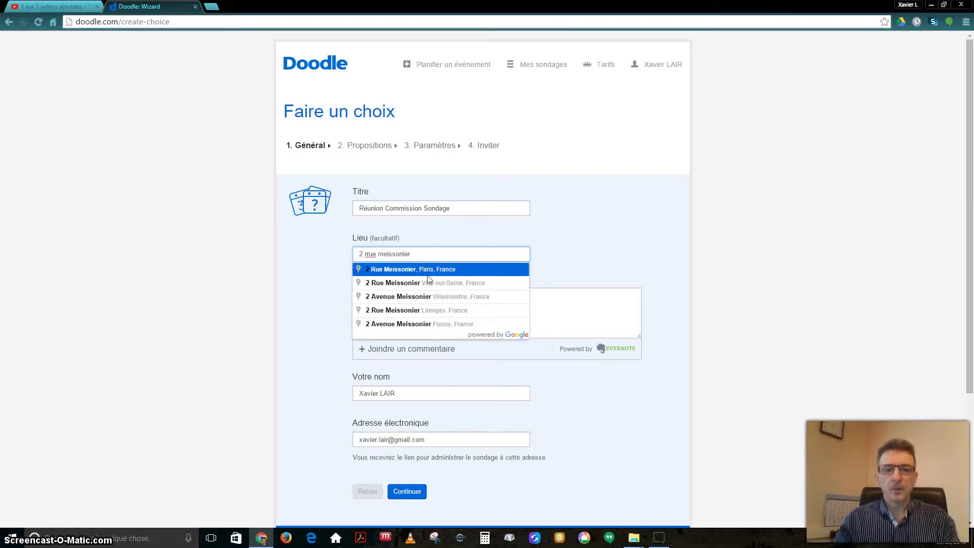
left_click(426, 270)
Write the description 'L'ordre du jour est le suivant :' with agenda lines '1.' and 'etc.', then continue
left_click(436, 306)
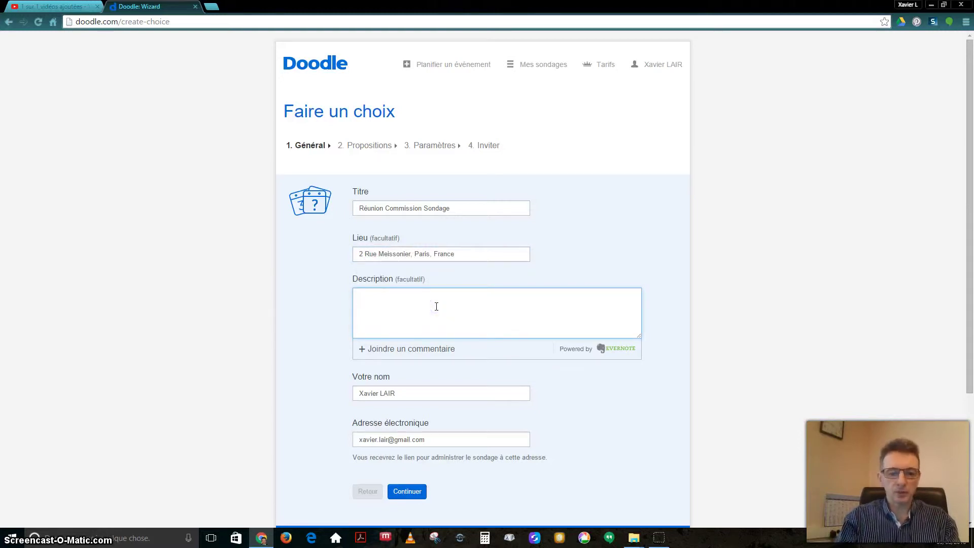
type("Ell")
key("BackSpace")
key("BackSpace")
key("BackSpace")
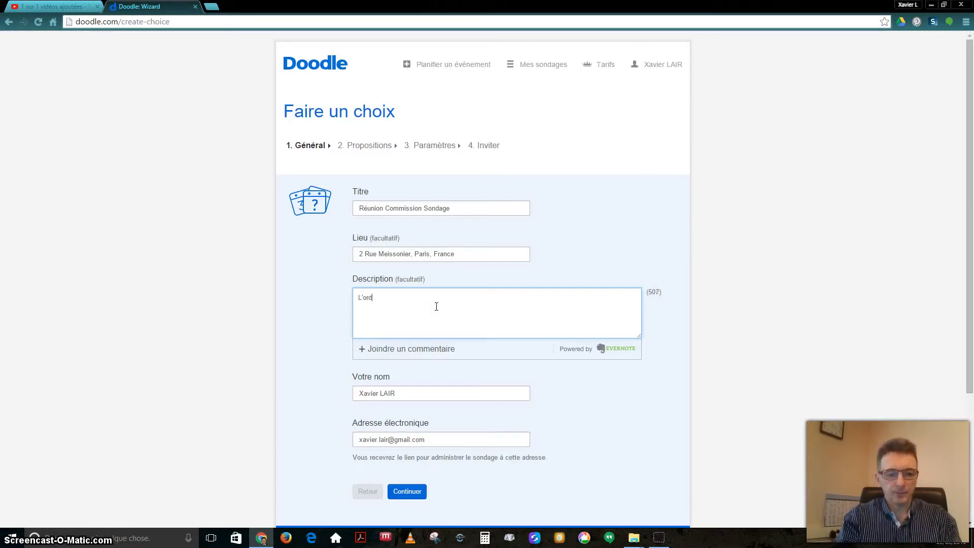
type("L'ordre du jour est le suivant")
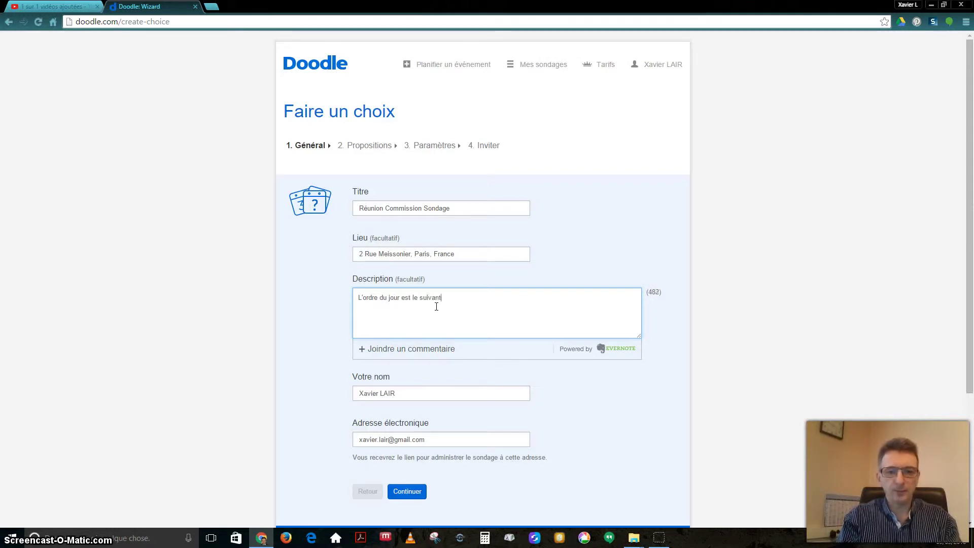
type(" :")
key("Return")
key("Return")
type("1.")
key("Return")
key("Return")
type("etc.")
scroll(411, 355, "down", 2)
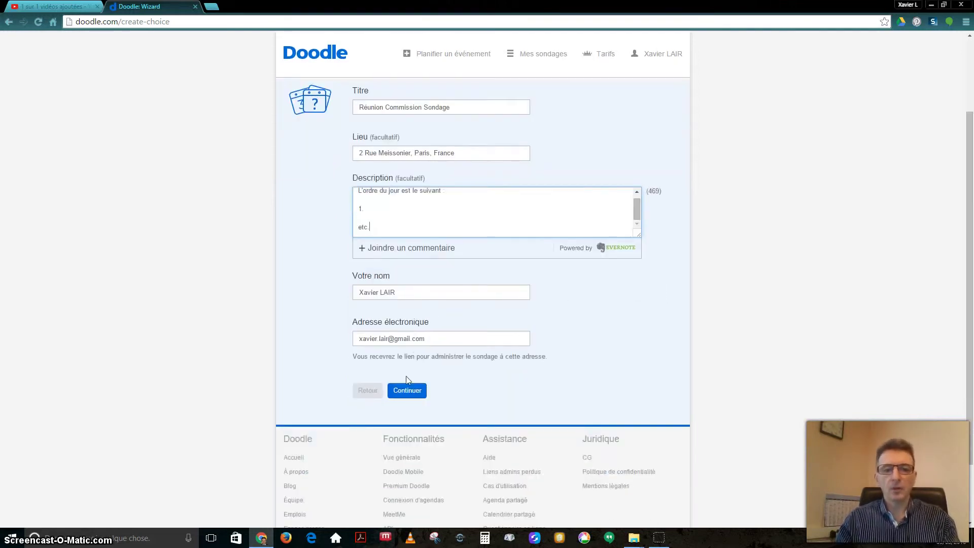
left_click(407, 391)
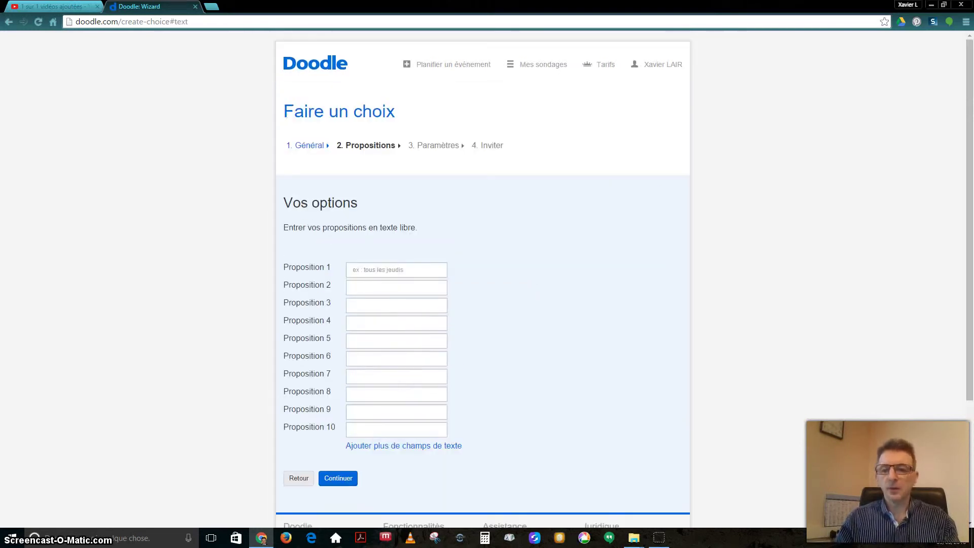
Enter proposals 'Mercredi 9 mars 2016' and 'Jeudi 10 Mars 2016', then continue to settings
left_click(945, 542)
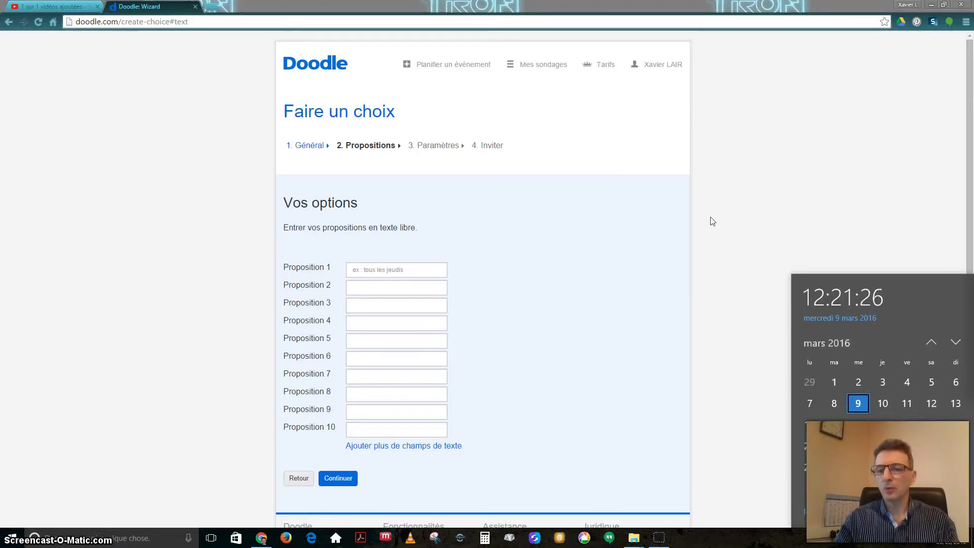
left_click(393, 273)
type("Me")
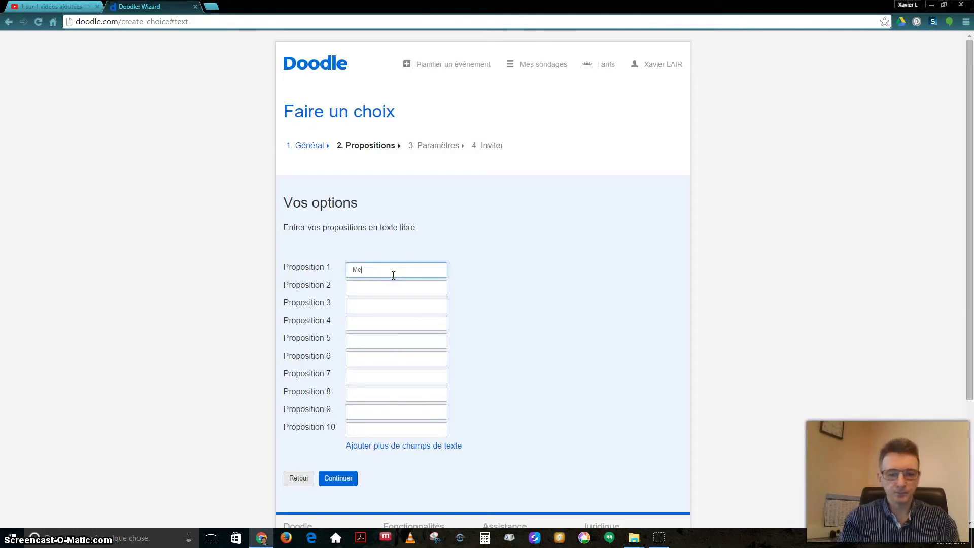
type("rcre")
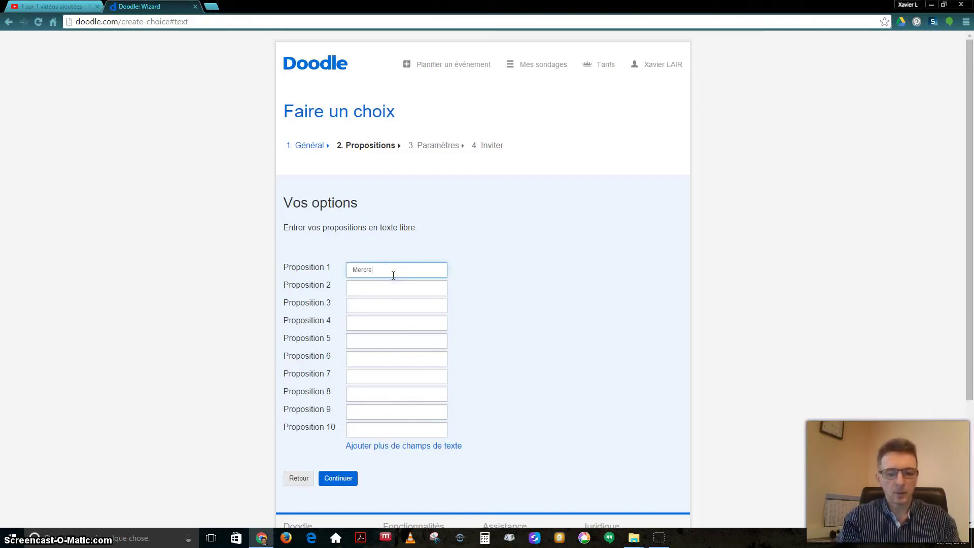
type("di 9 mars 2016")
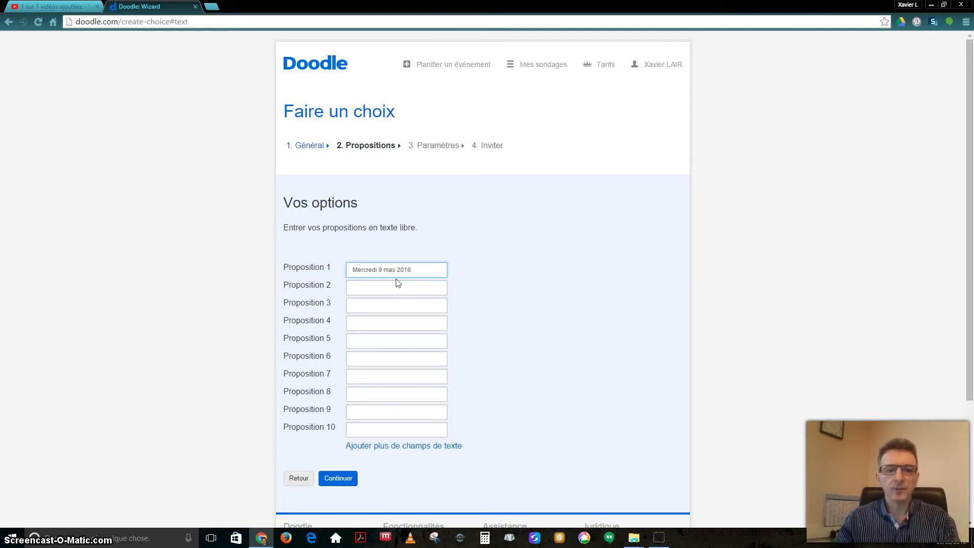
left_click(393, 270)
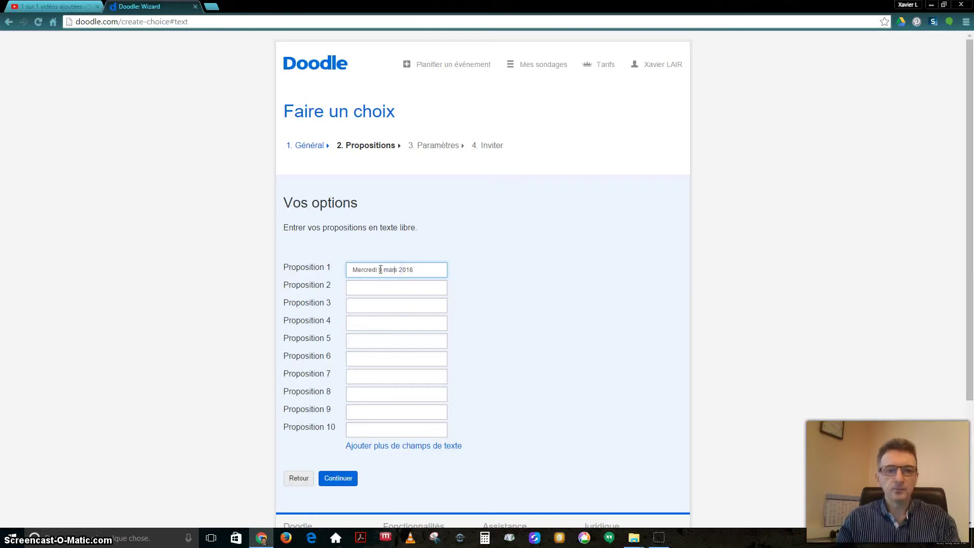
left_click(386, 290)
type("Jeudi 10")
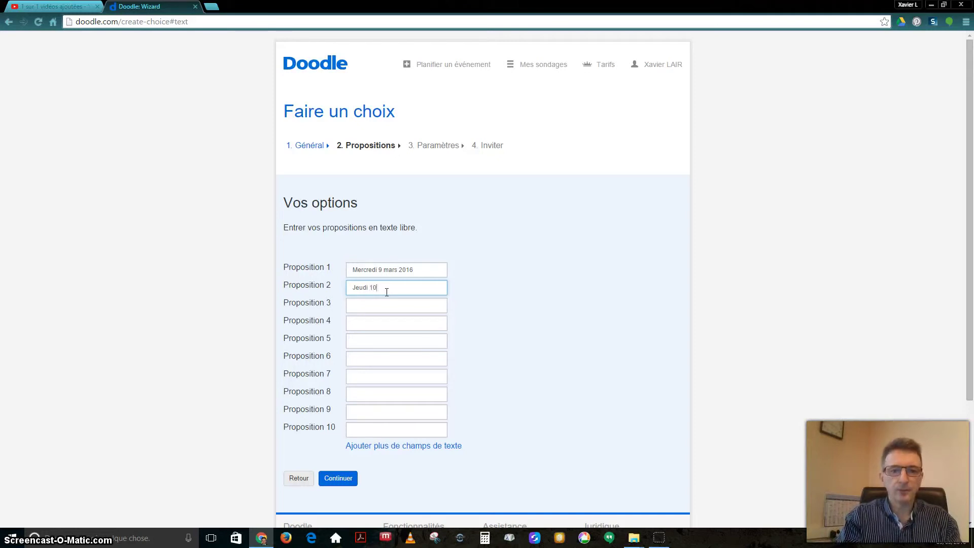
type(" Mars 2016")
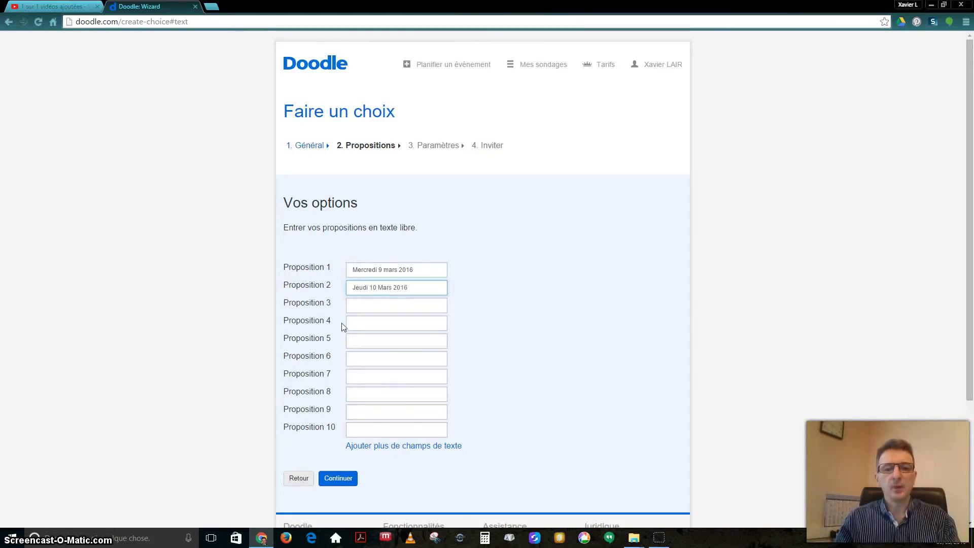
scroll(386, 307, "down", 2)
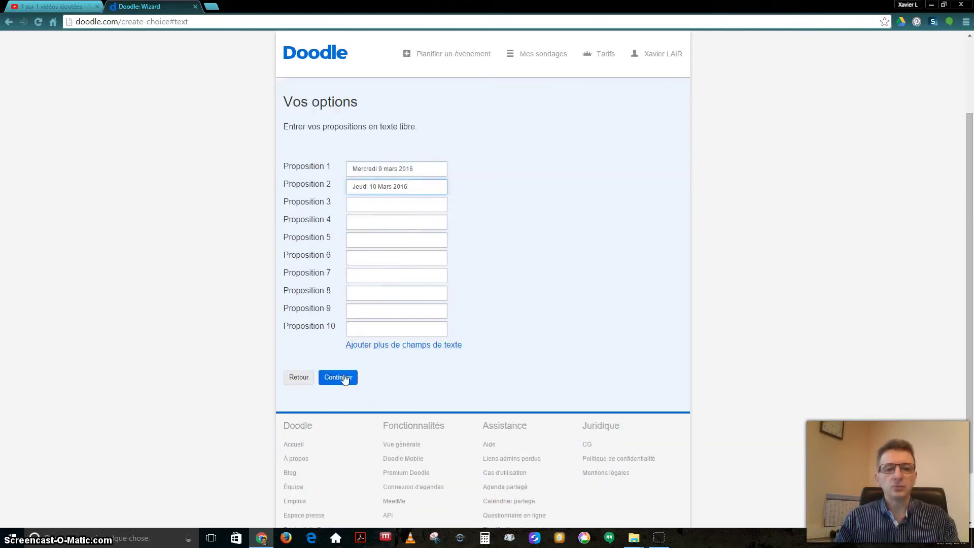
left_click(346, 378)
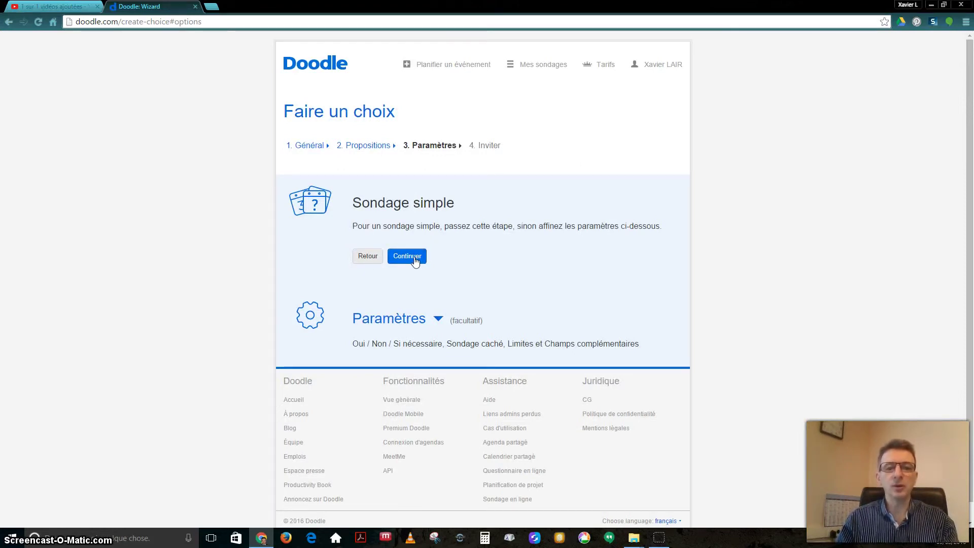
Skip the optional settings, enter the invitee's e-mail address, and finish creating the poll
left_click(410, 257)
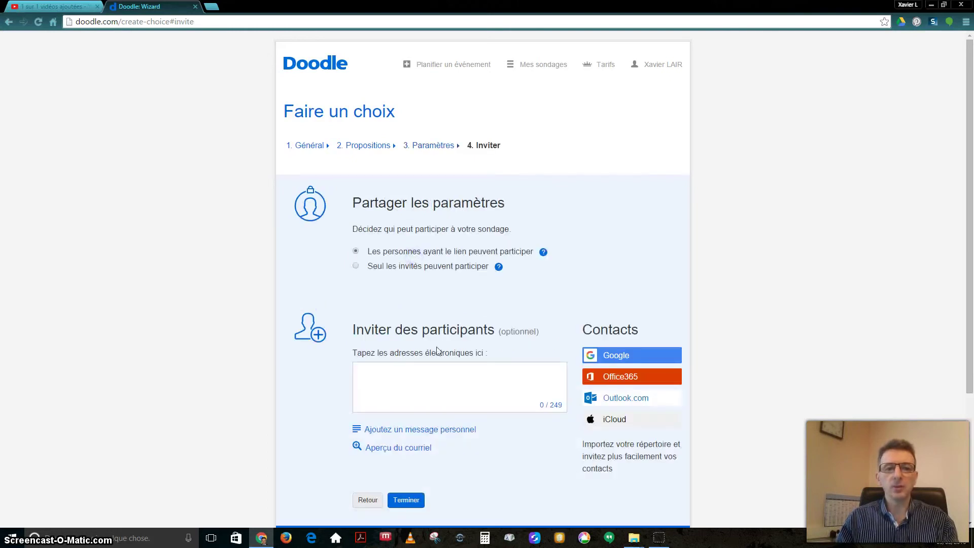
scroll(441, 373, "down", 1)
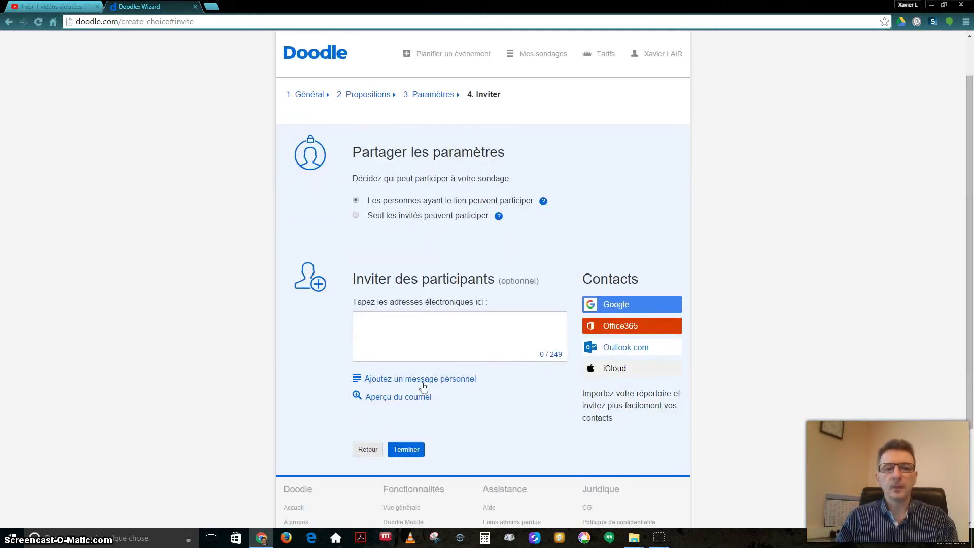
left_click(419, 317)
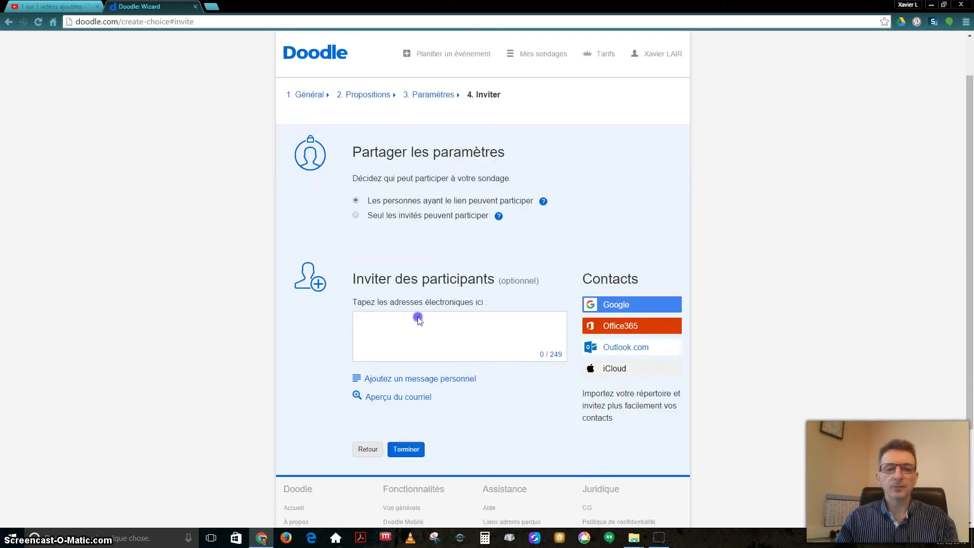
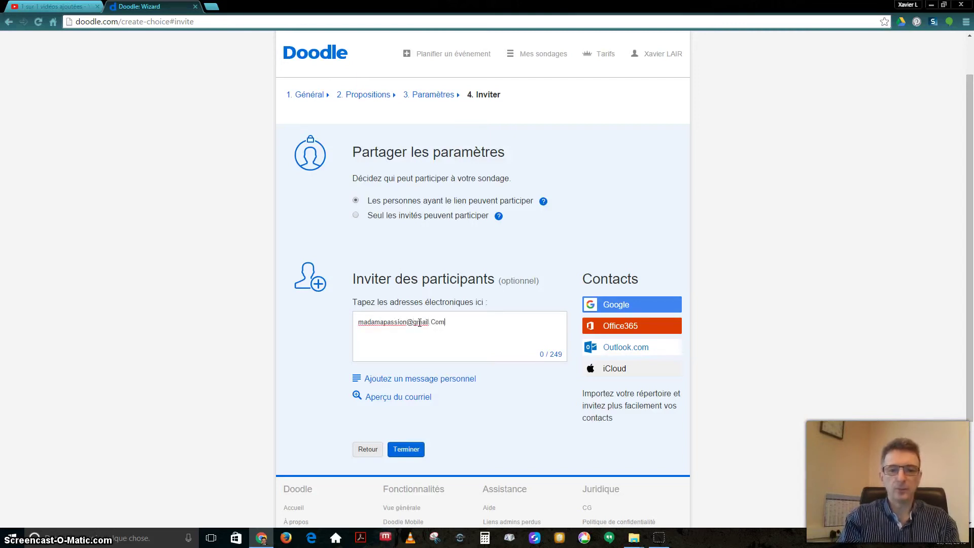
left_click(437, 324)
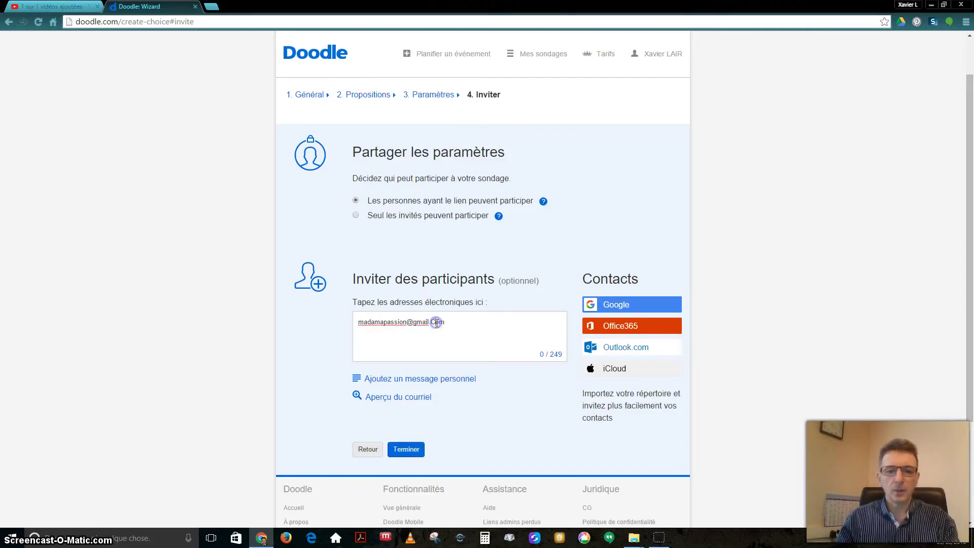
left_click(412, 448)
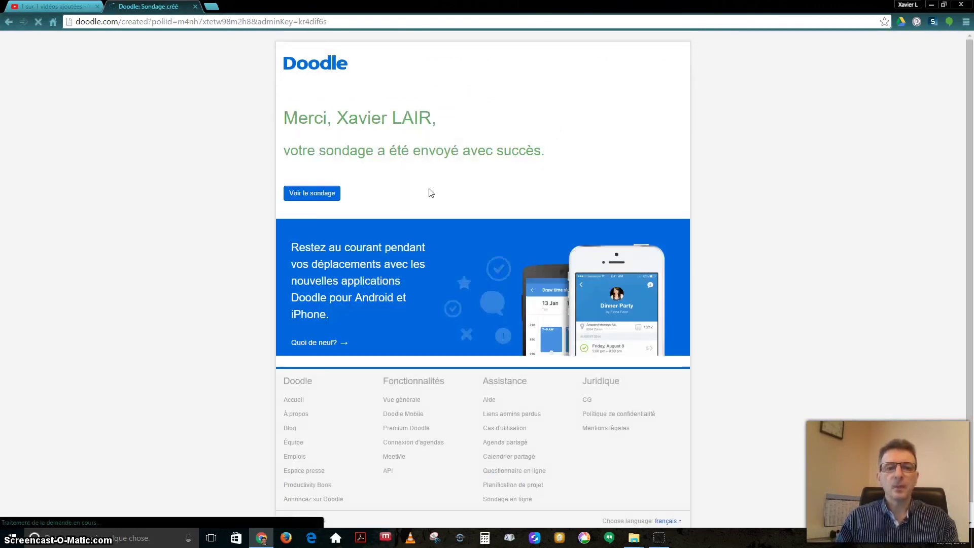
Open the new poll, save a vote for Mercredi 9 mars 2016, and go back to the poll
left_click(315, 194)
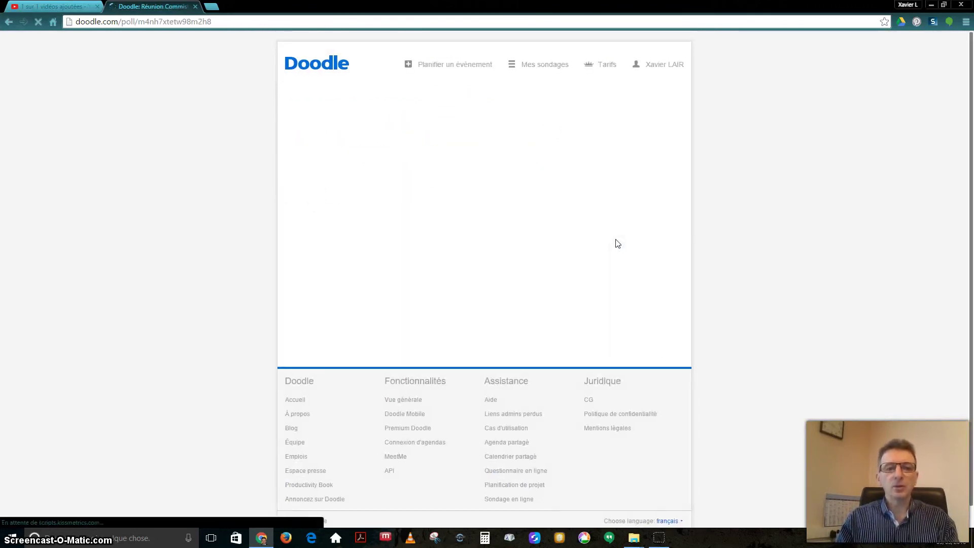
scroll(615, 241, "down", 2)
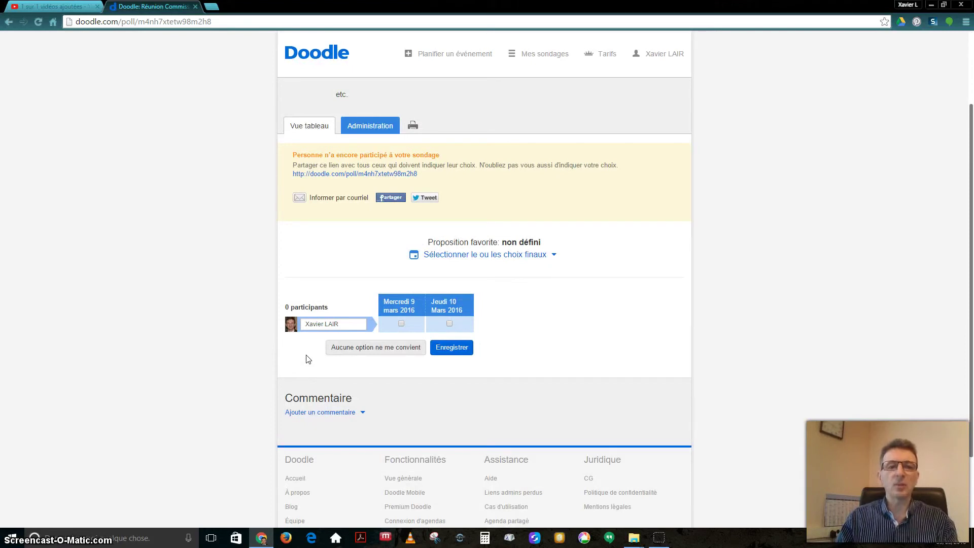
left_click(400, 323)
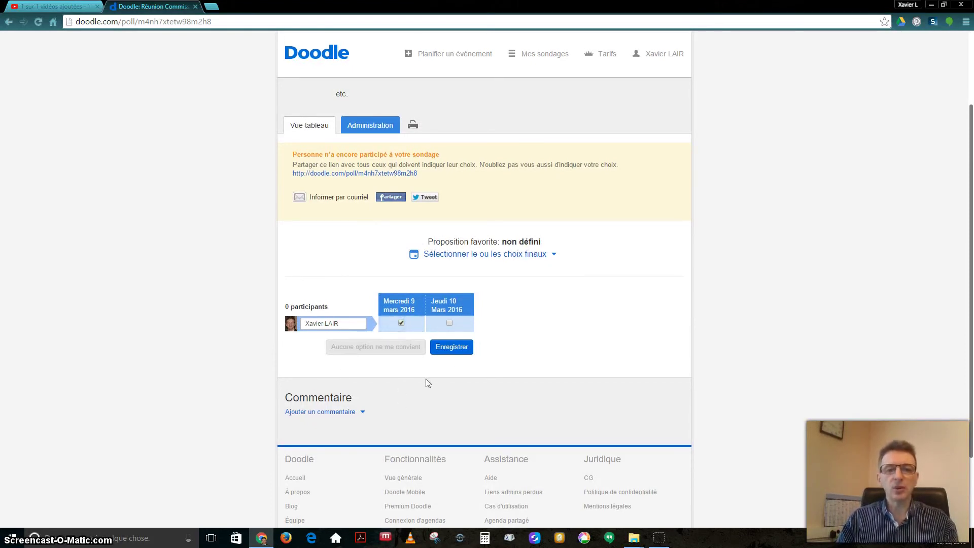
left_click(457, 351)
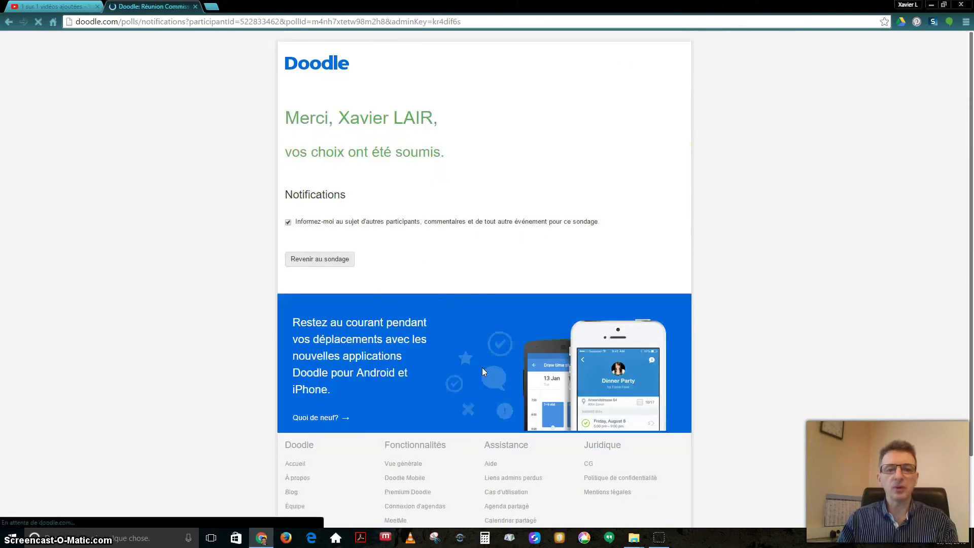
scroll(355, 285, "down", 1)
left_click(320, 212)
scroll(361, 240, "down", 2)
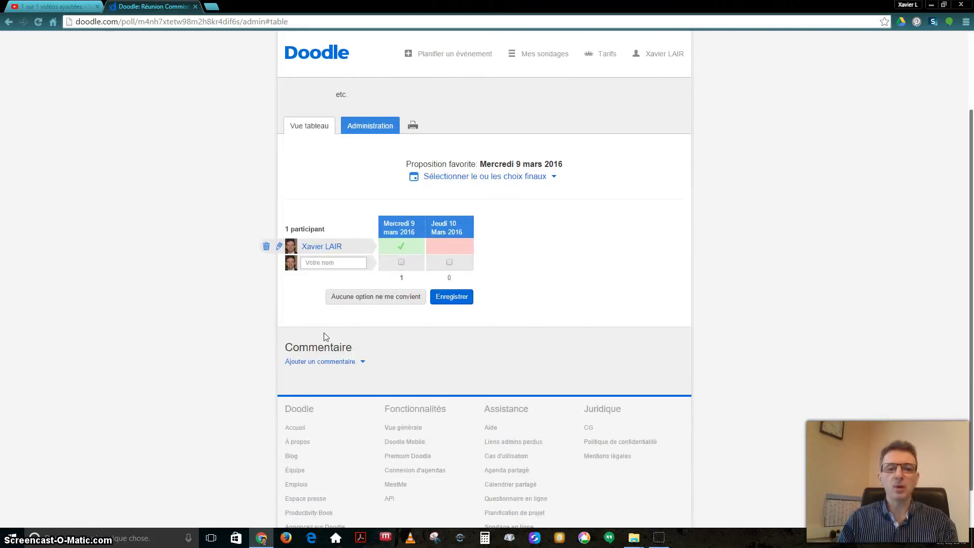
Save Mercredi 9 mars 2016 as the final choice and e-mail it to the participants
left_click(540, 178)
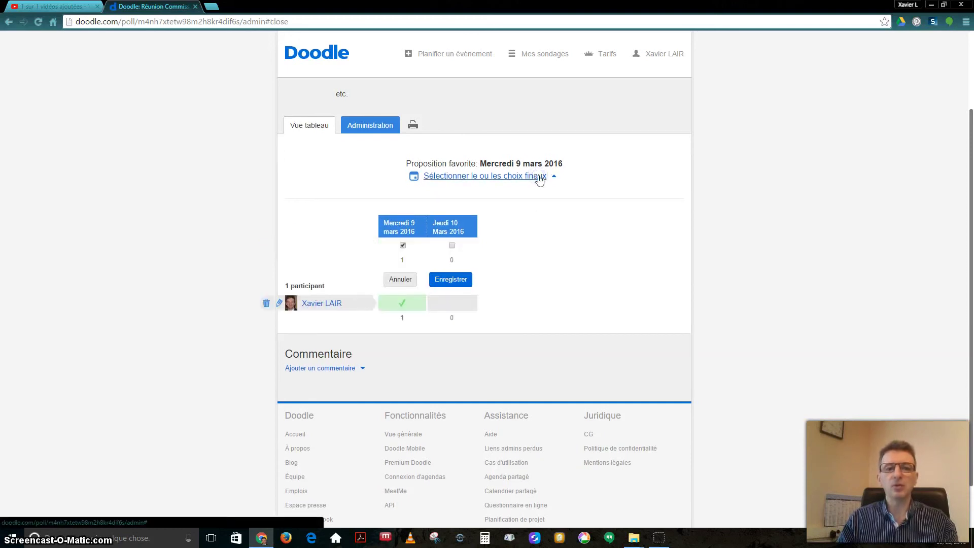
left_click(447, 279)
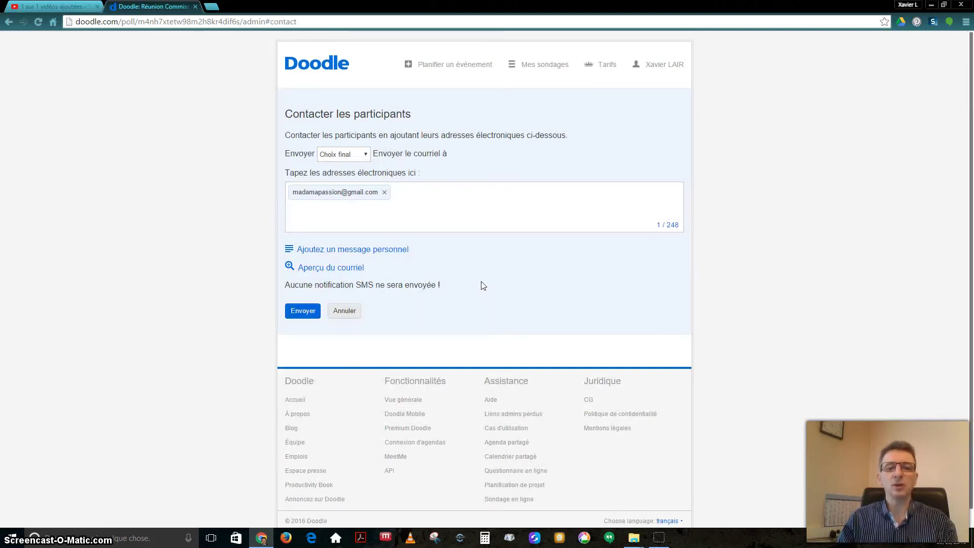
left_click(303, 311)
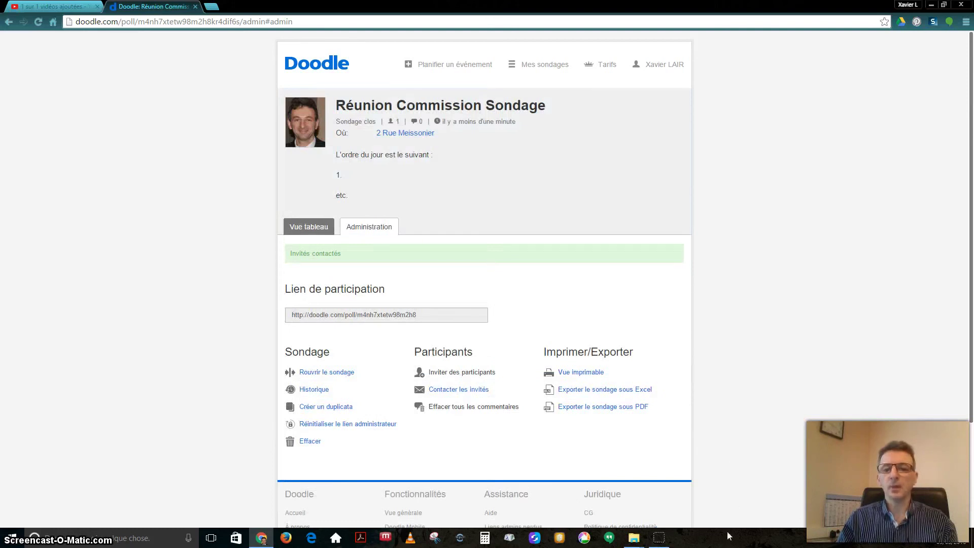
mouse_move(664, 544)
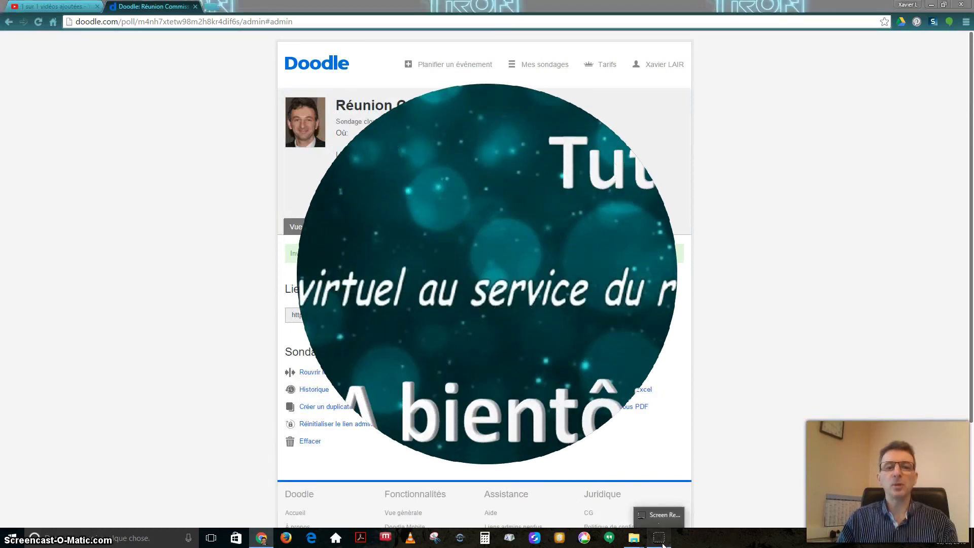